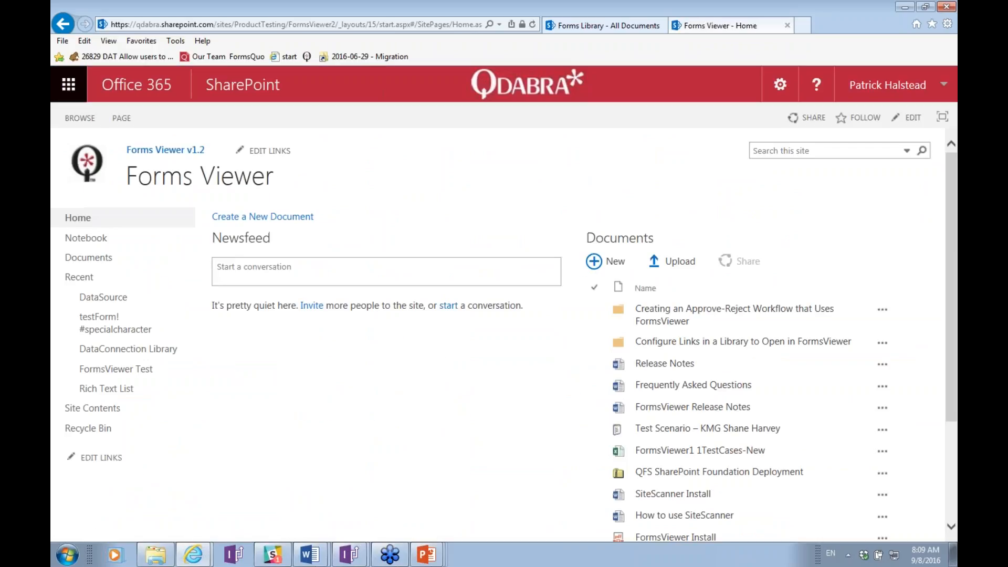
# Launch the Forms Viewer DEV2 app from Site Contents and open its Manage Templates page.
pyautogui.click(108, 415)
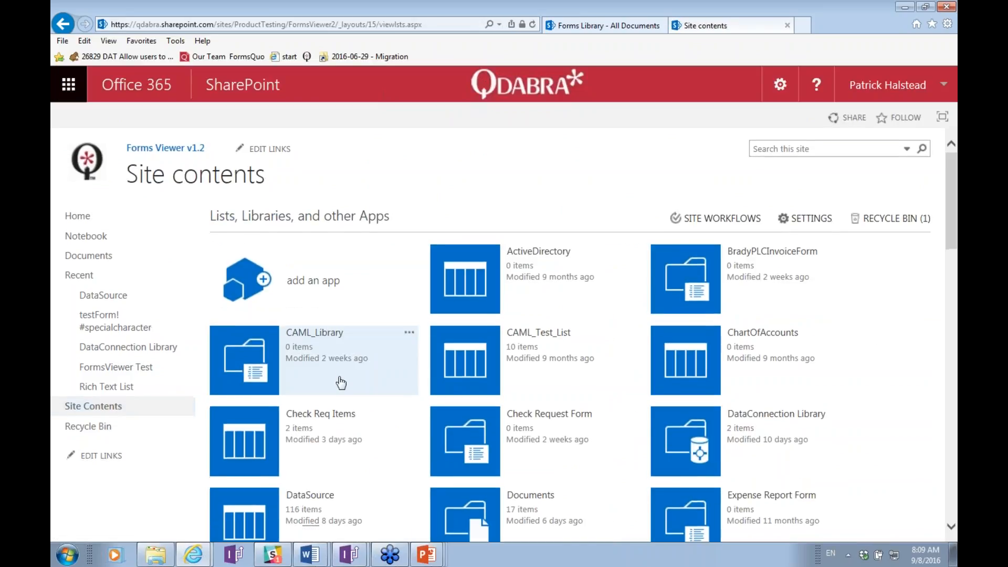
pyautogui.scroll(-5, 342, 374)
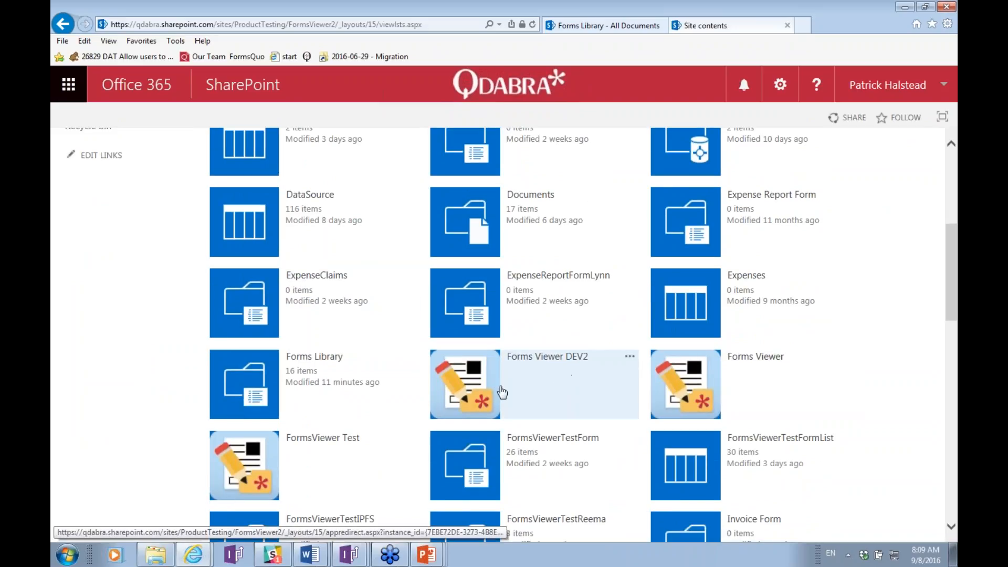
pyautogui.click(630, 356)
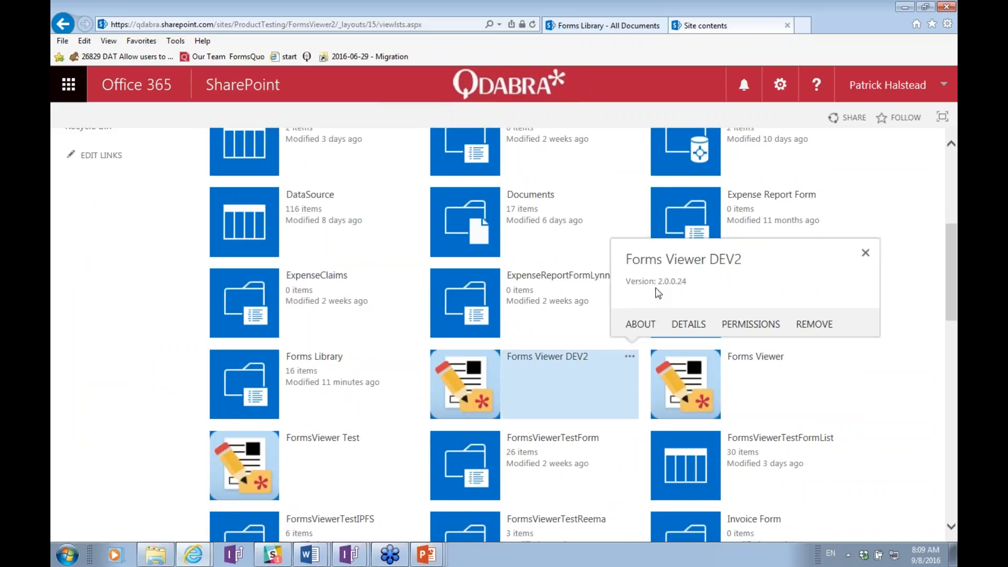
pyautogui.click(541, 359)
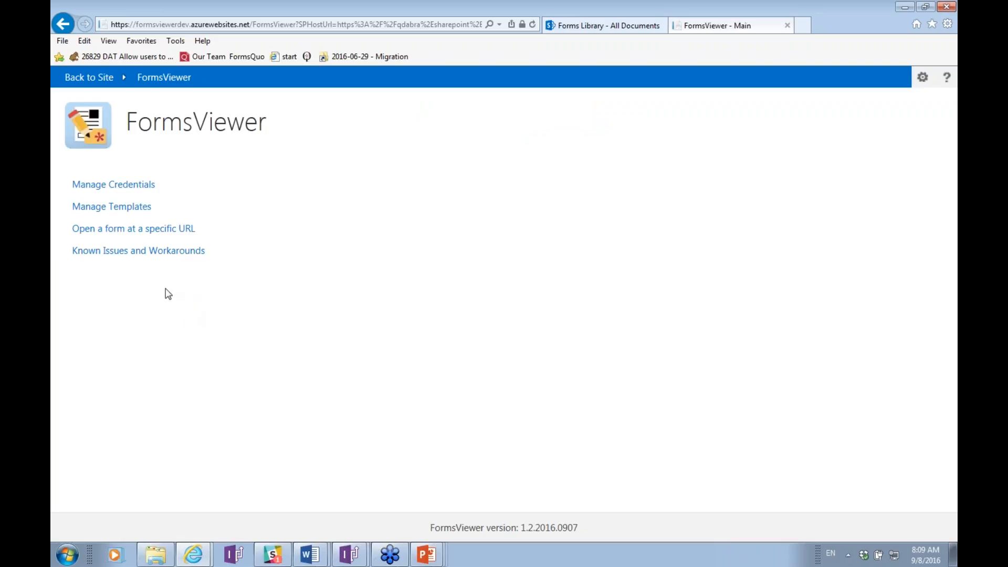
pyautogui.click(132, 207)
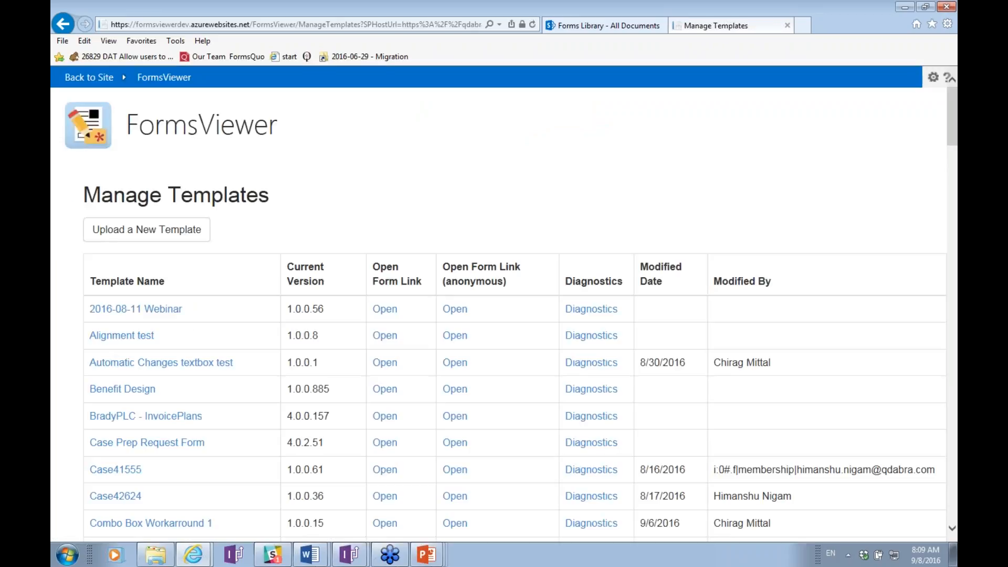
# Scroll to the end of the templates table, then bring up the InfoPath design of the Webinar Issue form.
pyautogui.scroll(-15, 504, 305)
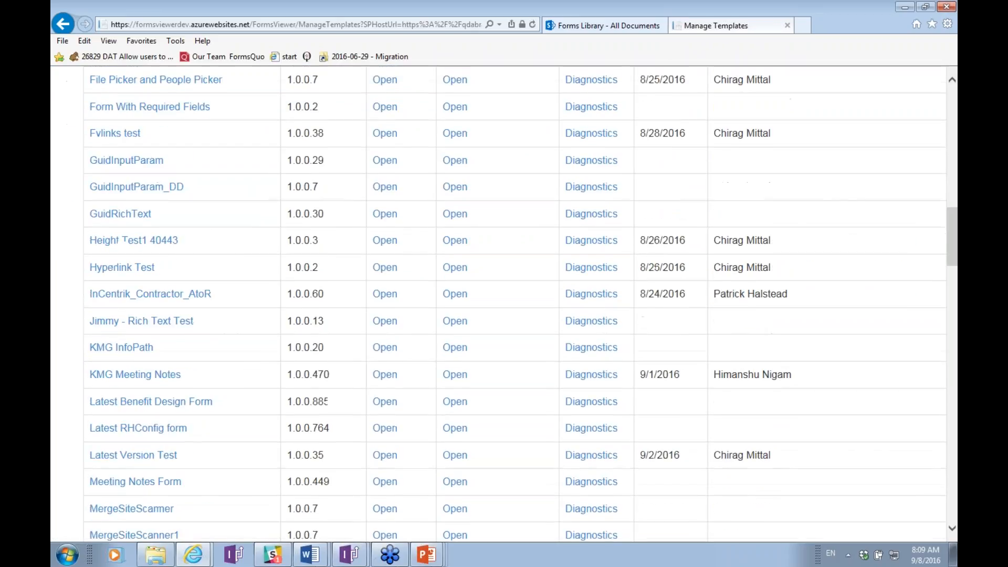
pyautogui.scroll(-20, 504, 304)
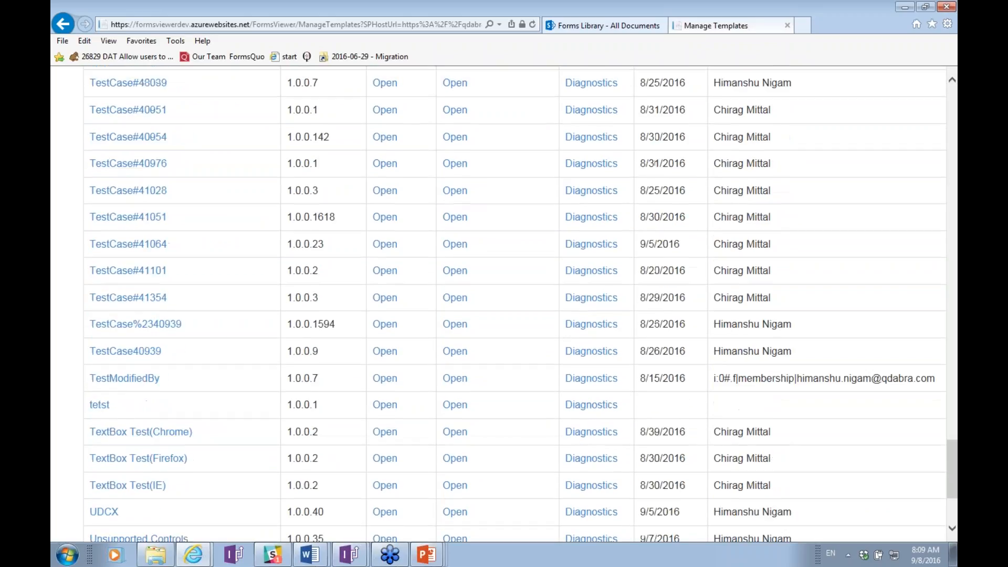
pyautogui.scroll(-3, 184, 352)
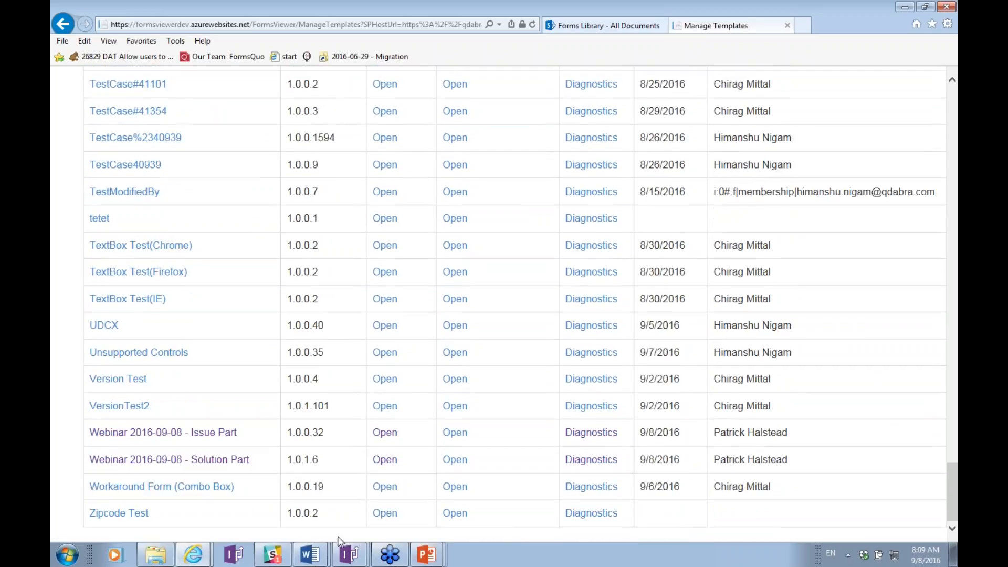
pyautogui.hotkey('alt', 'Tab')
pyautogui.hotkey('alt', 'Tab')
pyautogui.hotkey('alt', 'Tab')
pyautogui.hotkey('alt', 'Tab')
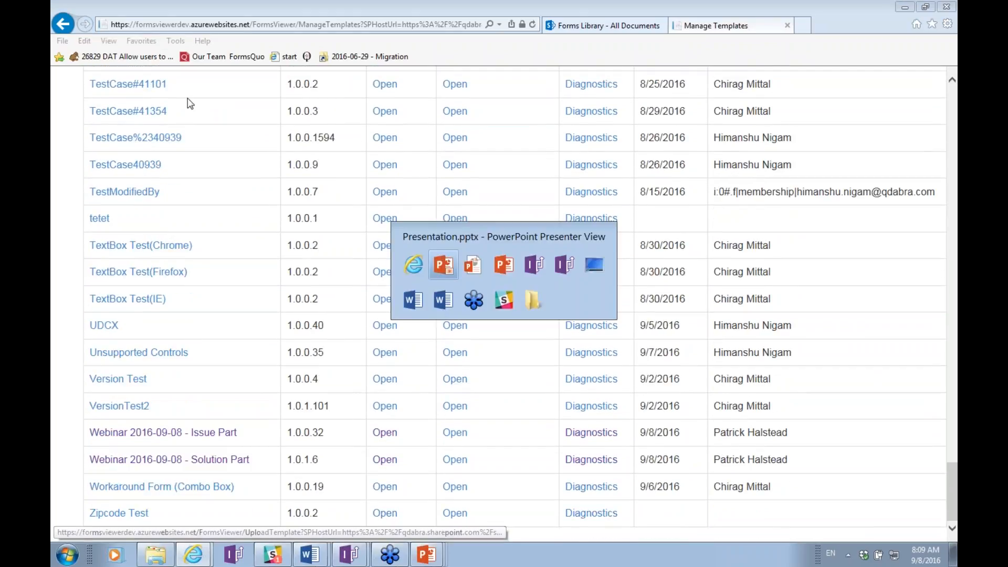
pyautogui.hotkey('alt', 'Tab')
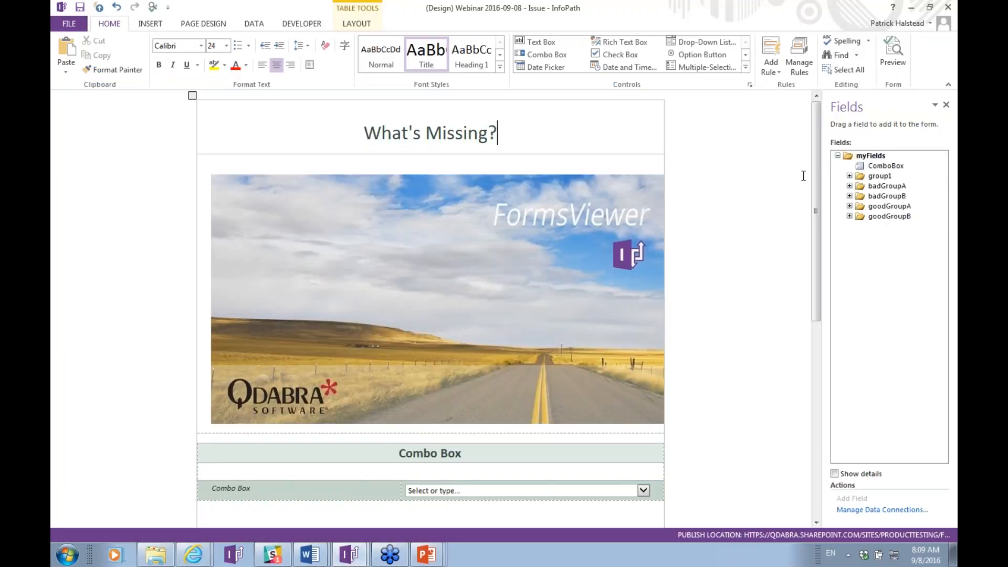
# Scroll the form and expand badGroupA, badGroupB and repeatingGroupWithSibling in the field list.
pyautogui.moveTo(815, 176); pyautogui.dragTo(828, 194)
pyautogui.moveTo(816, 191); pyautogui.dragTo(810, 334)
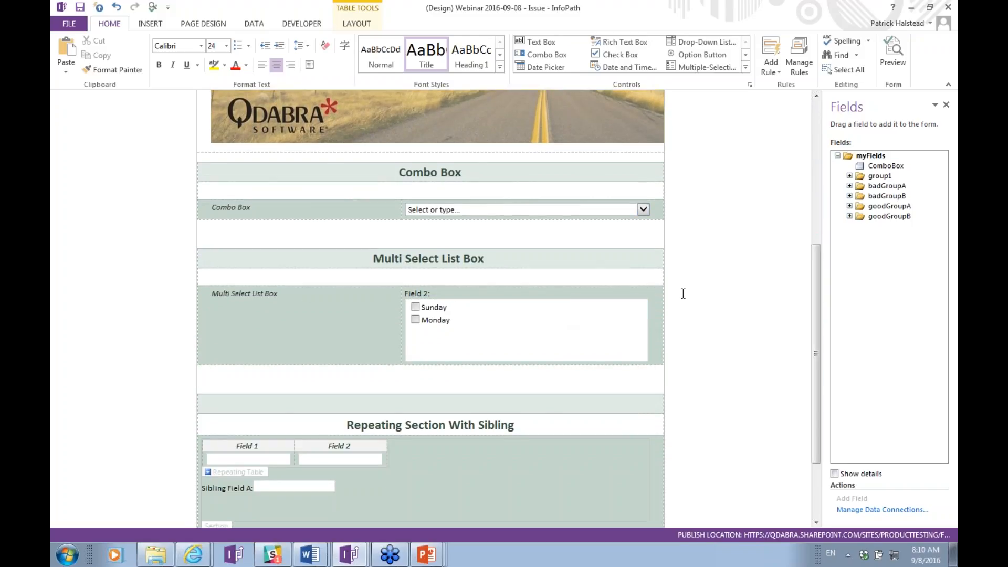
pyautogui.click(850, 186)
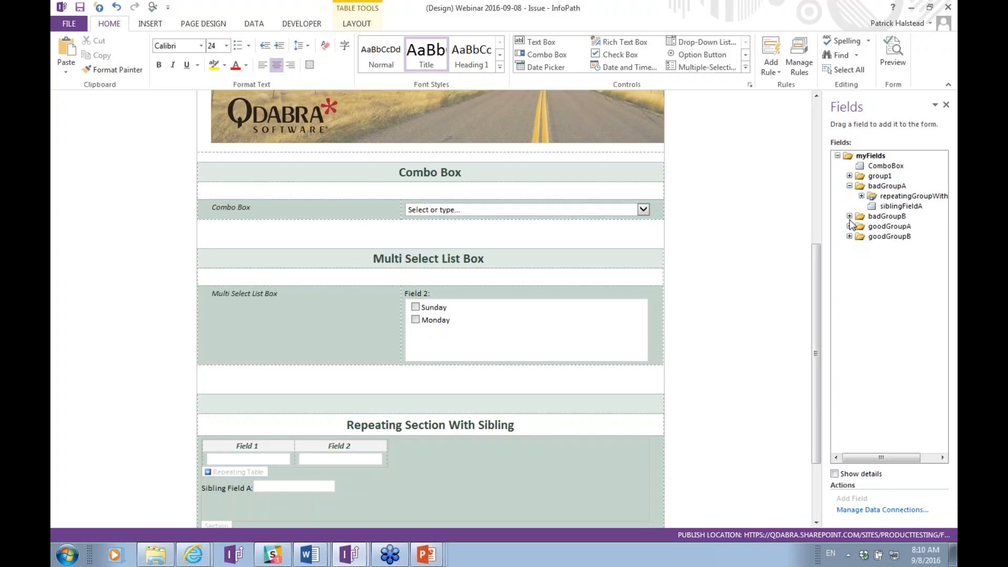
pyautogui.click(849, 216)
pyautogui.click(861, 197)
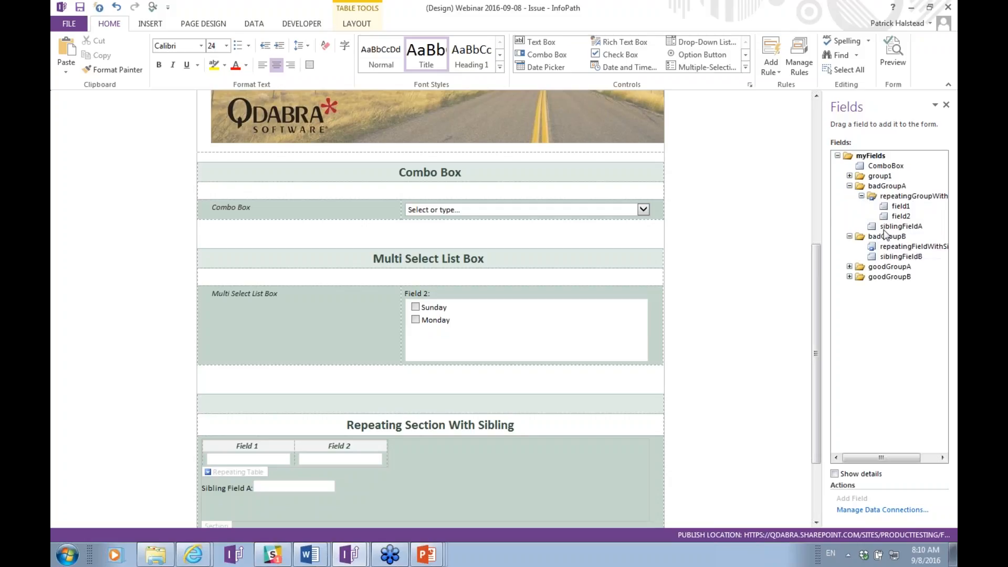
# Locate the controls bound to siblingFieldA and repeatingGroupWithSibling, and widen the field list.
pyautogui.click(886, 230)
pyautogui.doubleClick(886, 233)
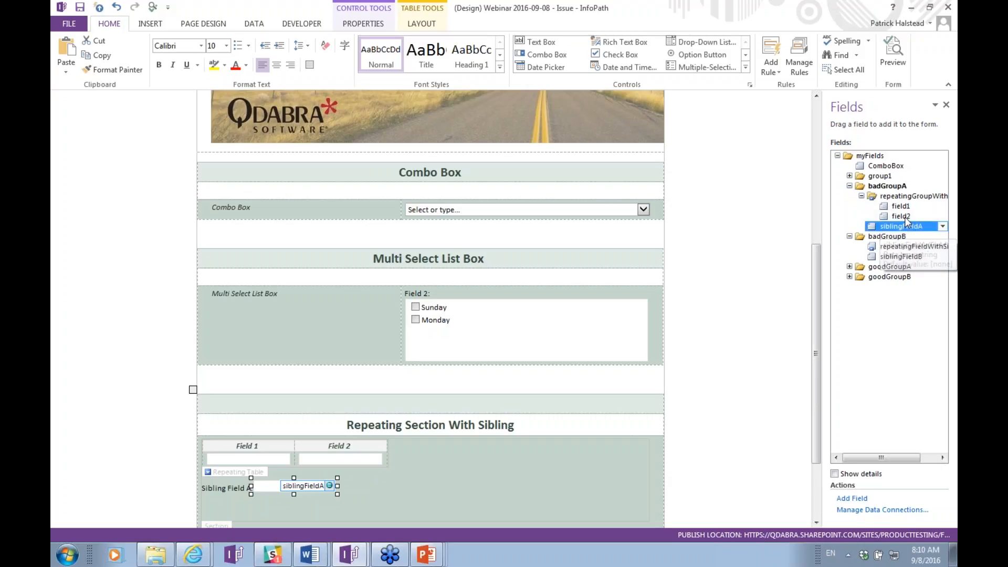
pyautogui.click(936, 199)
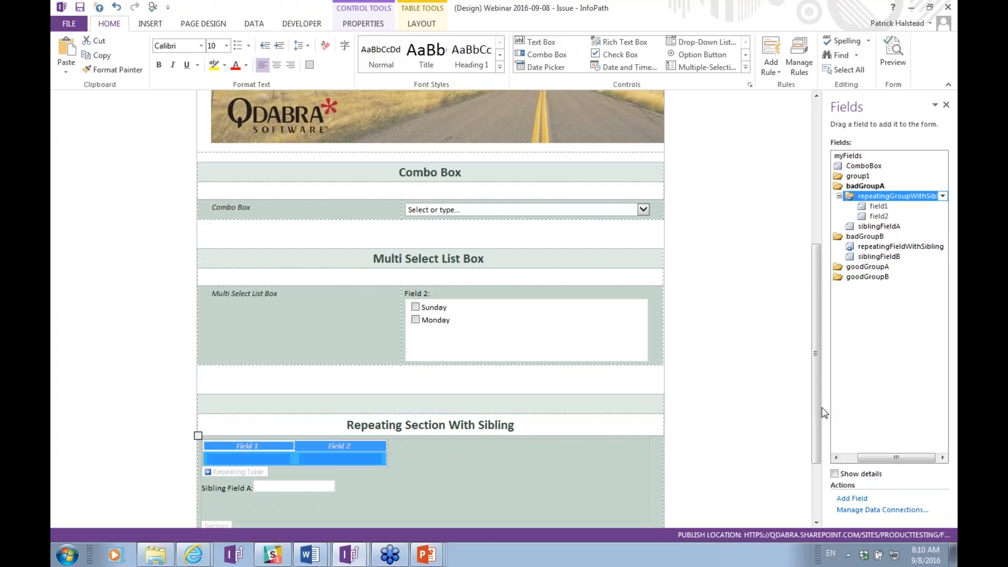
pyautogui.moveTo(826, 407); pyautogui.dragTo(767, 407)
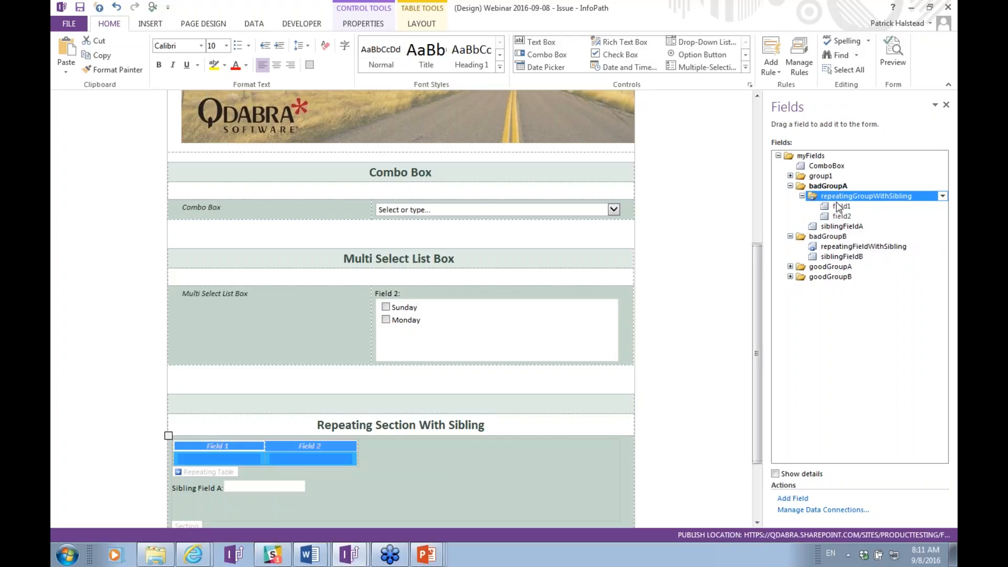
# Inspect siblingFieldB and repeatingFieldWithSibling in the field list.
pyautogui.click(850, 256)
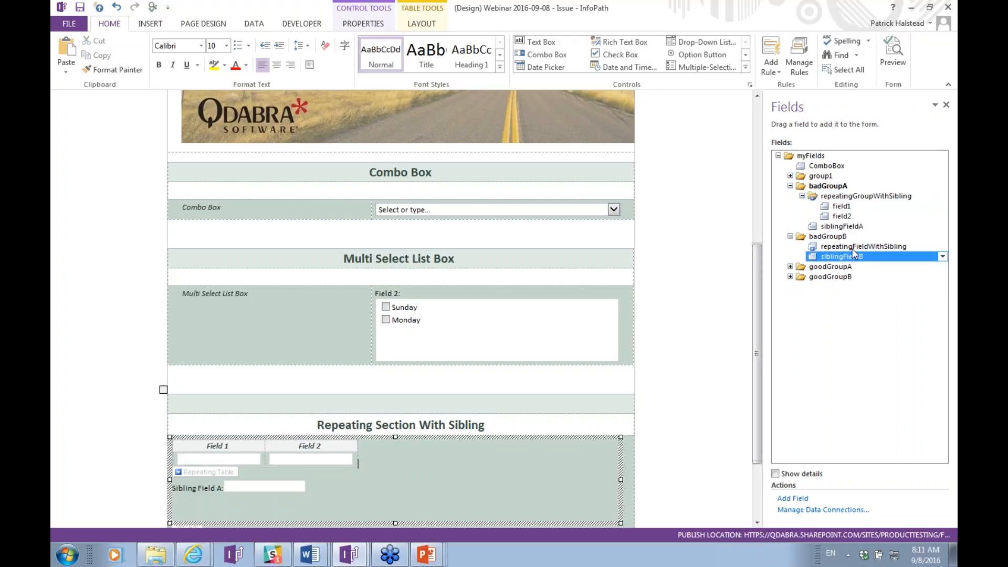
pyautogui.click(856, 247)
pyautogui.click(860, 257)
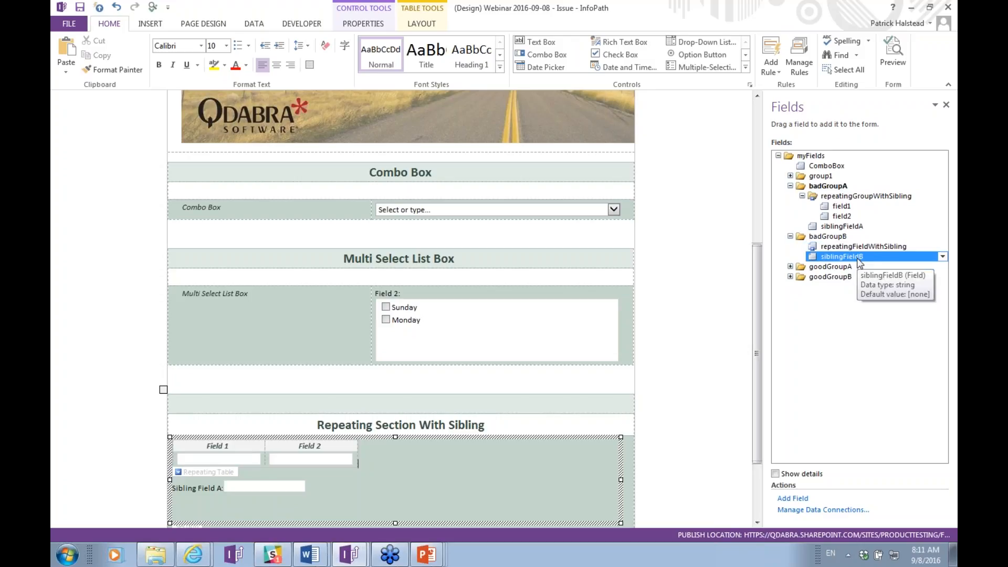
pyautogui.click(836, 247)
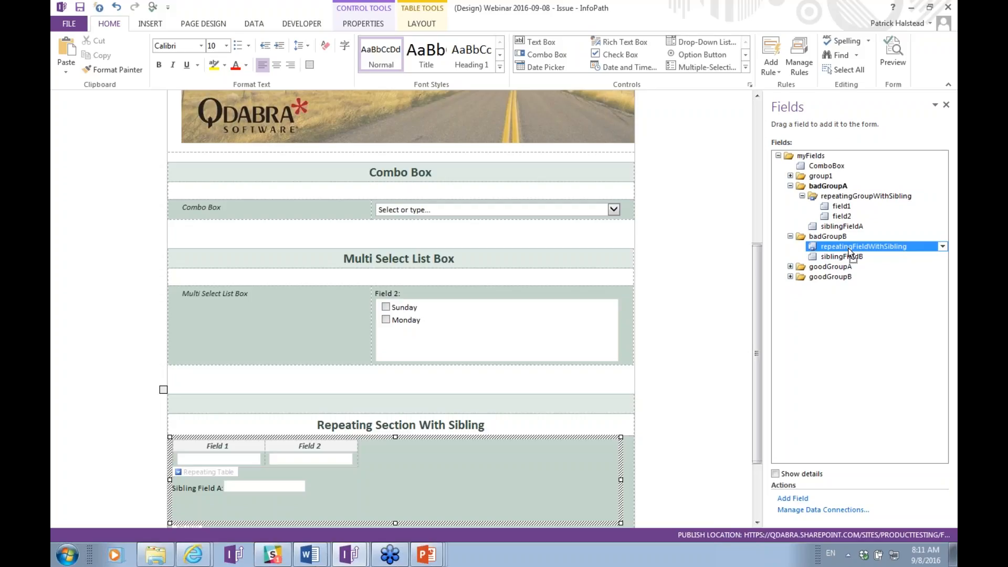
pyautogui.click(850, 257)
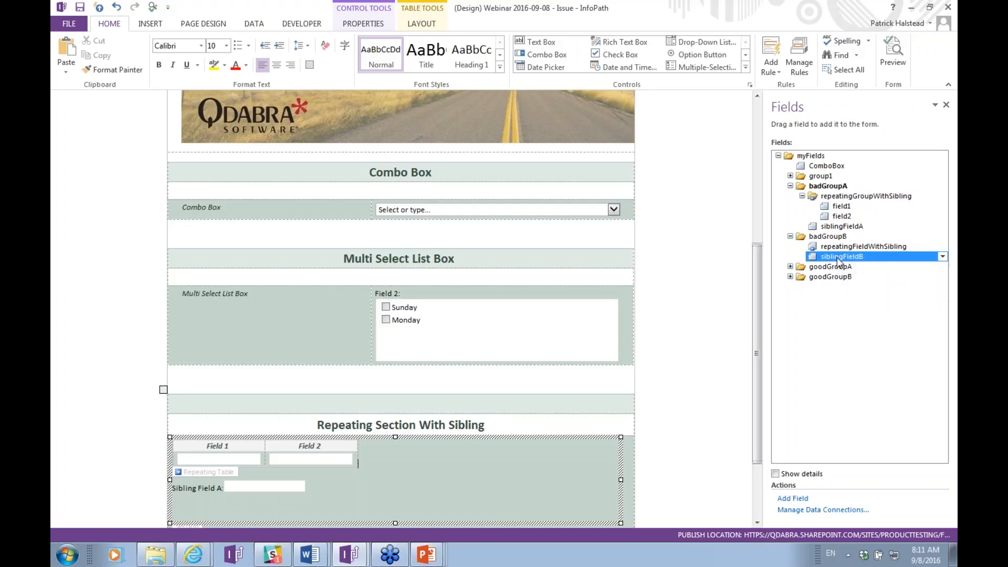
# Expand goodGroupA, goodSubGroupA, repeatingGroupWithNoSiblings, goodGroupB and goodSubGroupA1.
pyautogui.click(790, 266)
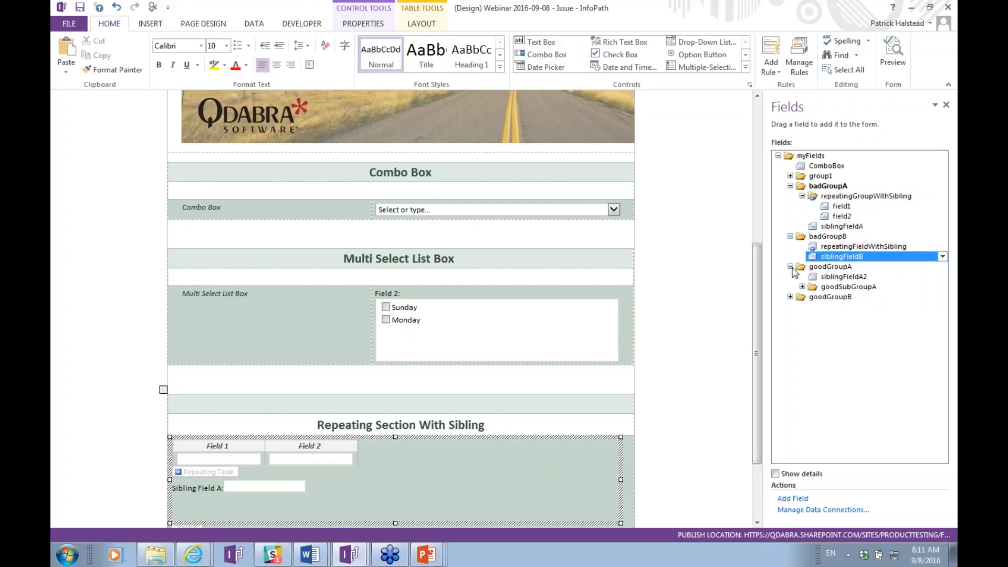
pyautogui.click(802, 287)
pyautogui.click(814, 297)
pyautogui.click(791, 328)
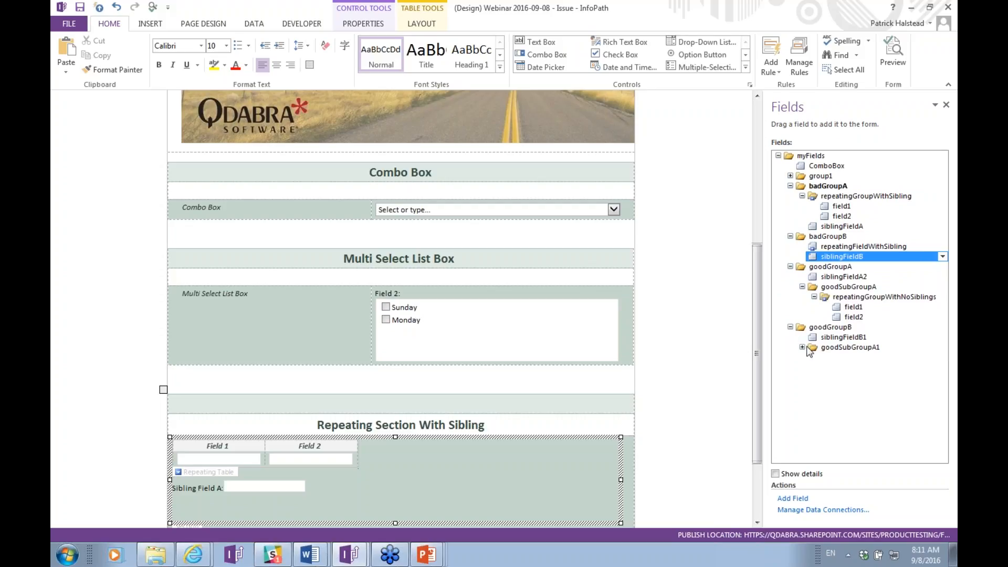
pyautogui.click(803, 347)
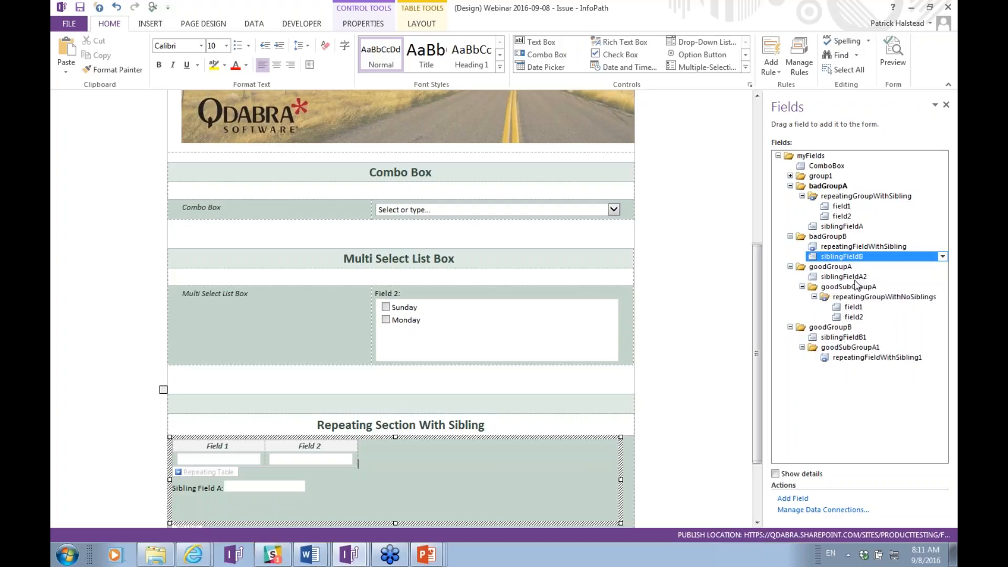
# Inspect repeatingGroupWithNoSiblings, siblingFieldA2, repeatingFieldWithSibling1 and siblingFieldB1, then return to the browser.
pyautogui.click(839, 298)
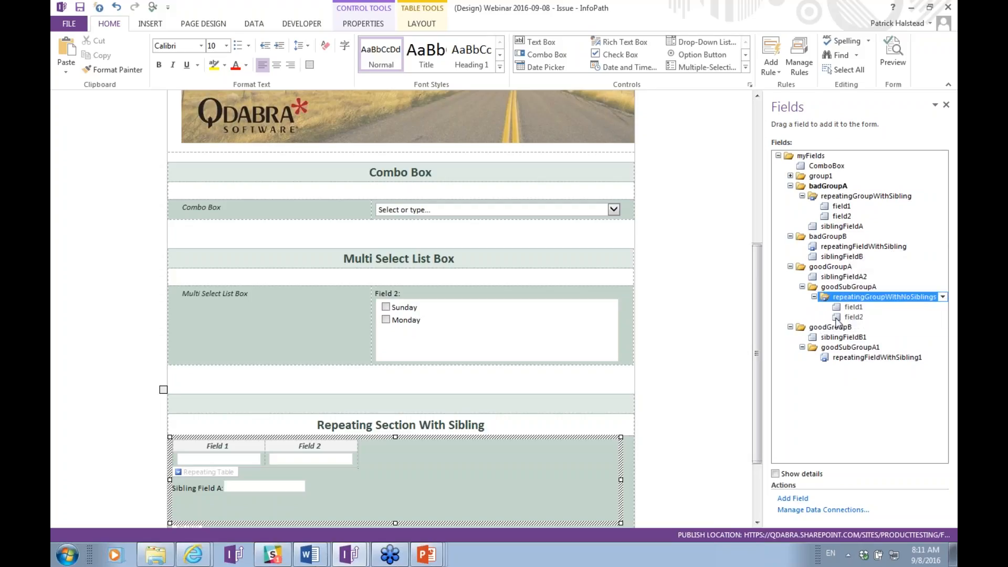
pyautogui.click(843, 277)
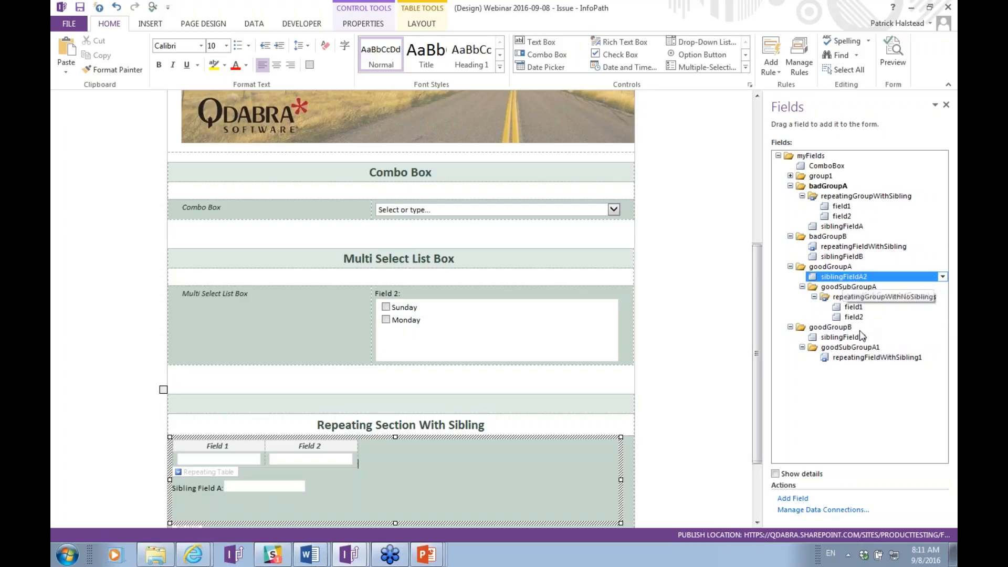
pyautogui.click(865, 358)
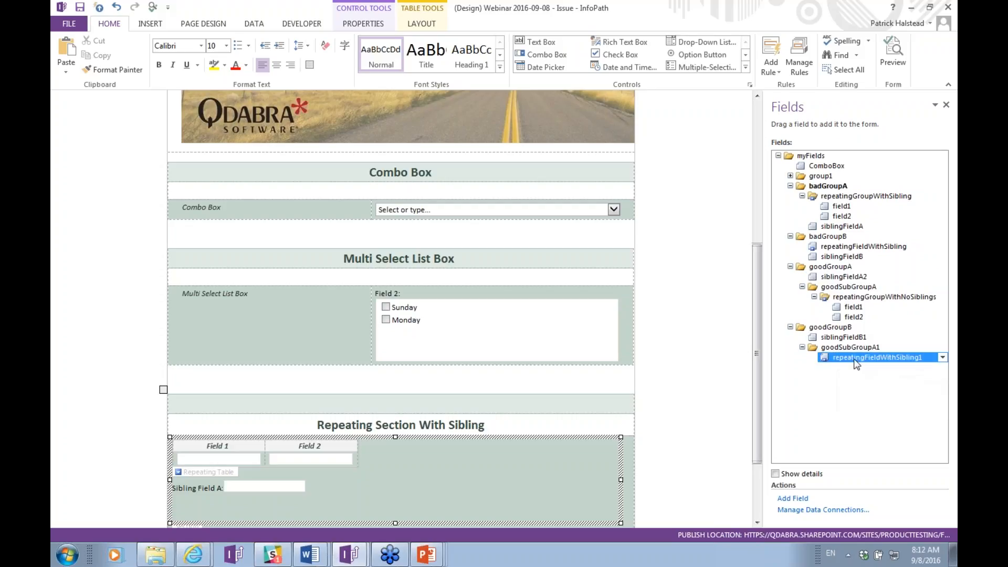
pyautogui.click(834, 338)
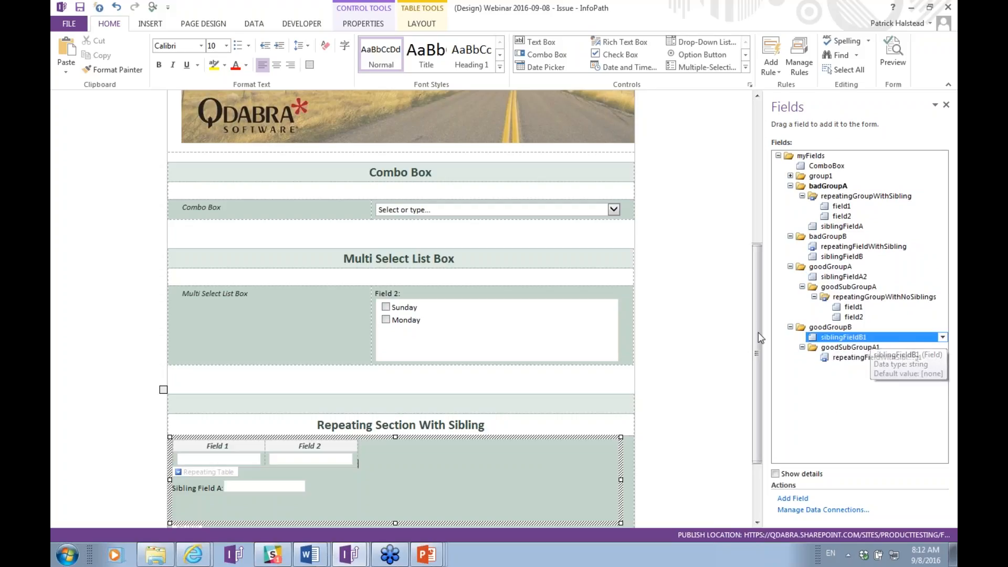
pyautogui.moveTo(755, 279); pyautogui.dragTo(754, 321)
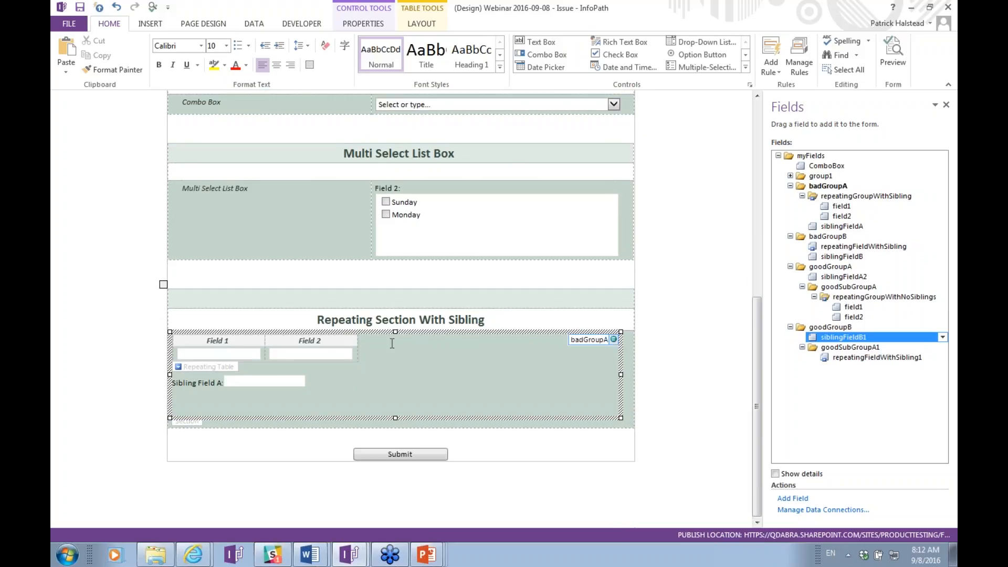
pyautogui.hotkey('alt', 'Tab')
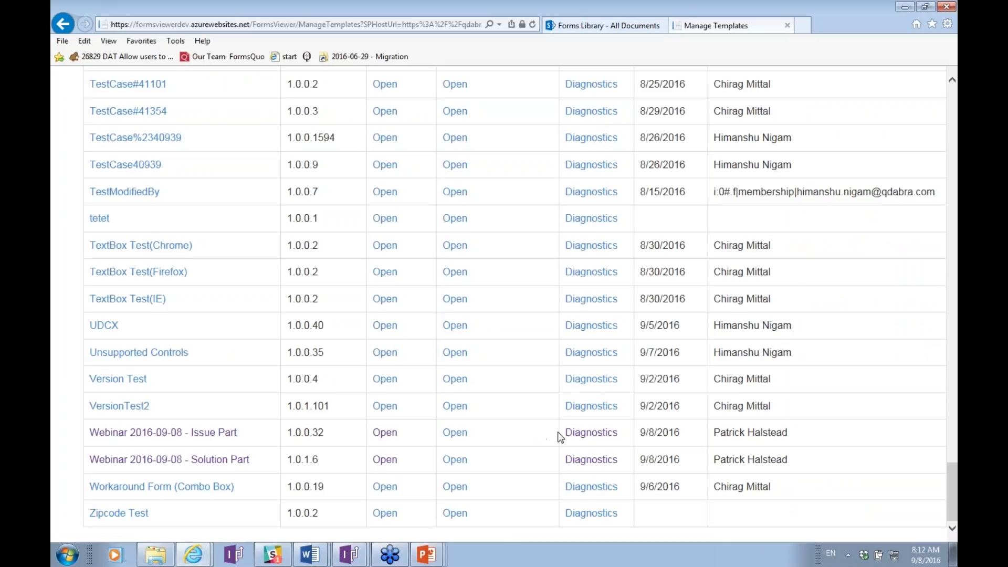
# Open the update page for the Webinar 2016-09-08 - Issue Part template.
pyautogui.click(216, 436)
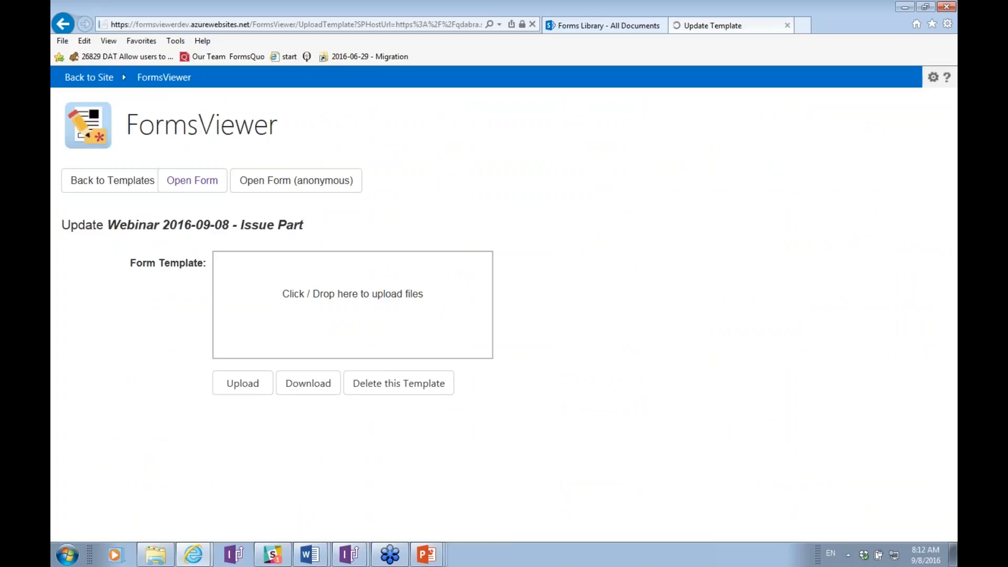
pyautogui.hotkey('alt', 'Tab')
pyautogui.press('Tab')
pyautogui.press('Tab')
pyautogui.press('Tab')
pyautogui.press('Tab')
pyautogui.press('Tab')
pyautogui.press('Tab')
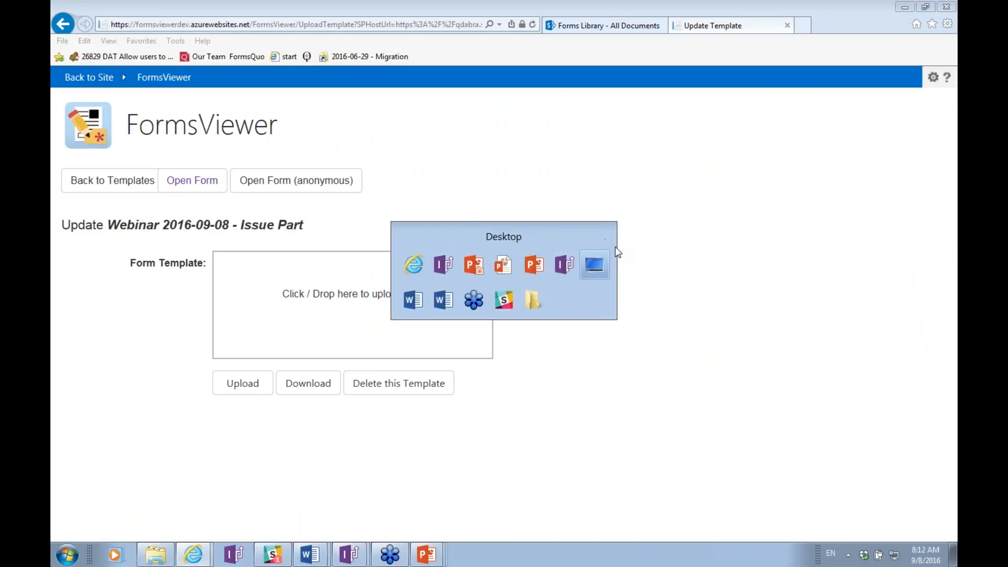
pyautogui.press('Escape')
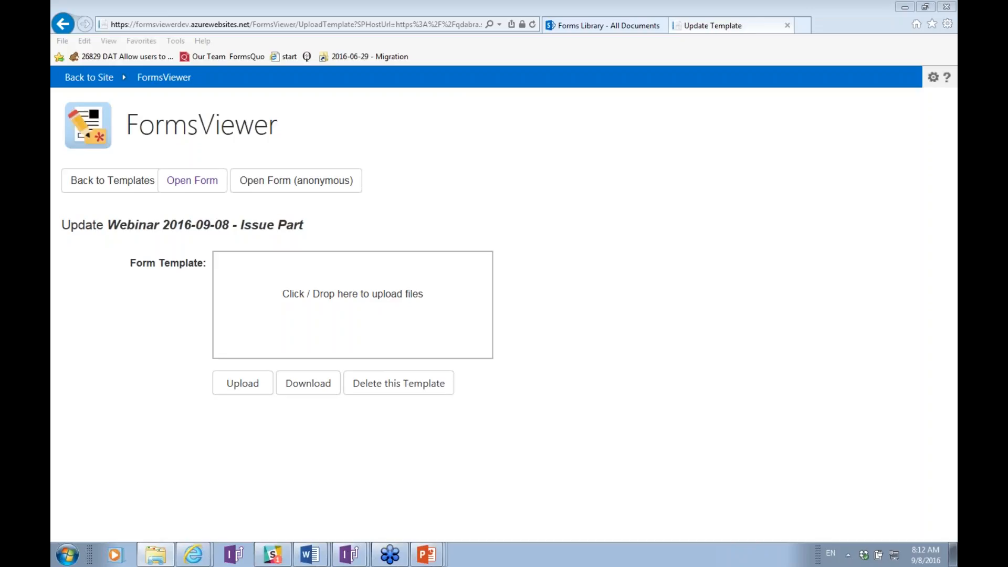
# Drop Issue.xsn from the workarounds folder into the upload area, upload it, and return to templates.
pyautogui.moveTo(51, 189); pyautogui.dragTo(535, 297)
pyautogui.moveTo(572, 395); pyautogui.dragTo(283, 323)
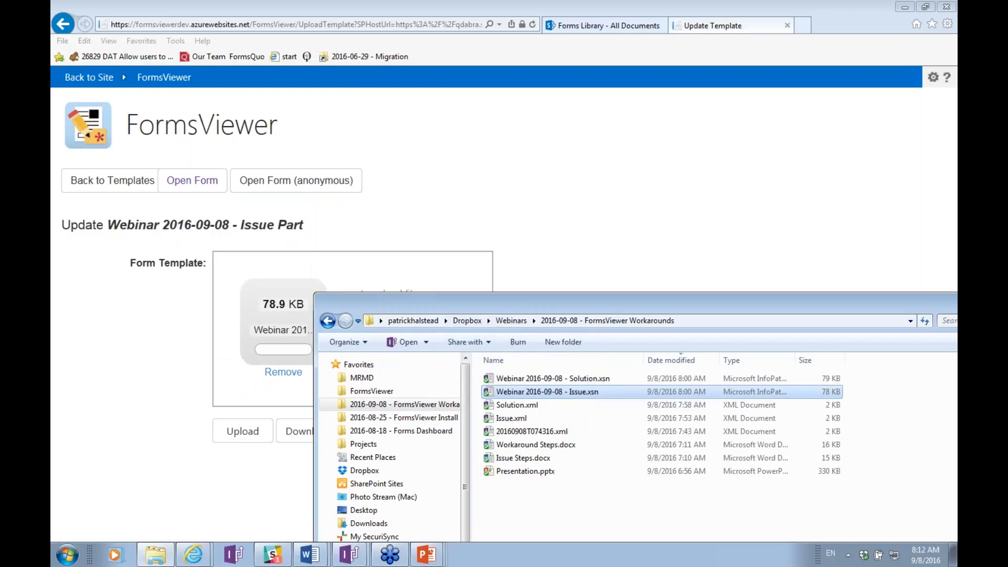
pyautogui.click(255, 434)
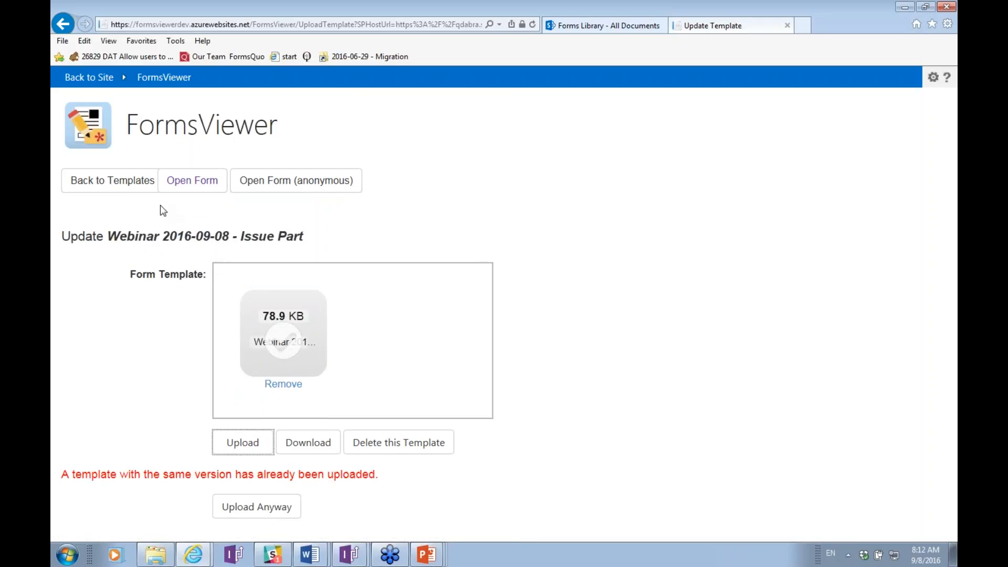
pyautogui.click(127, 192)
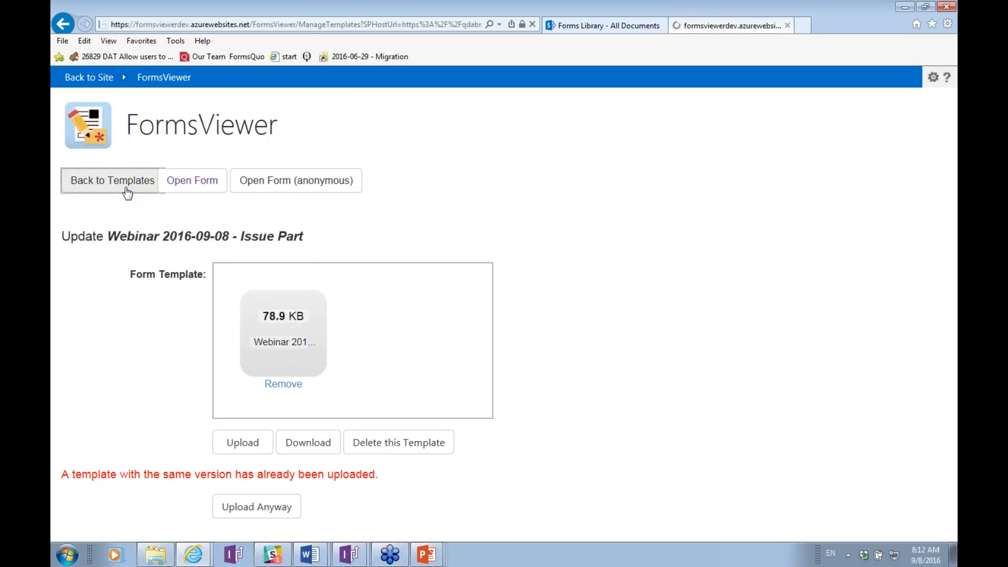
# Run Diagnostics on the Issue Part template and review its data connections and views.
pyautogui.scroll(-20, 309, 223)
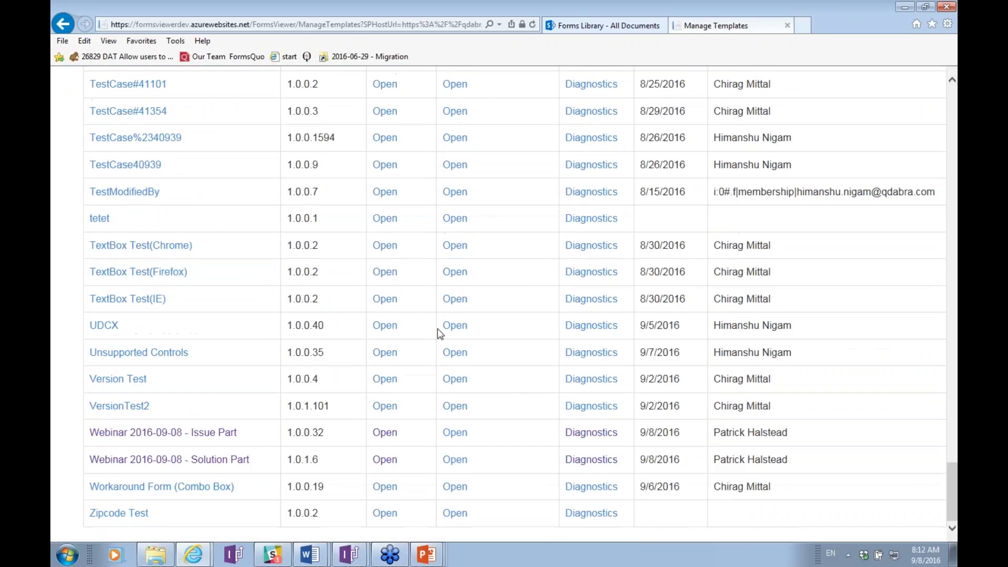
pyautogui.click(582, 436)
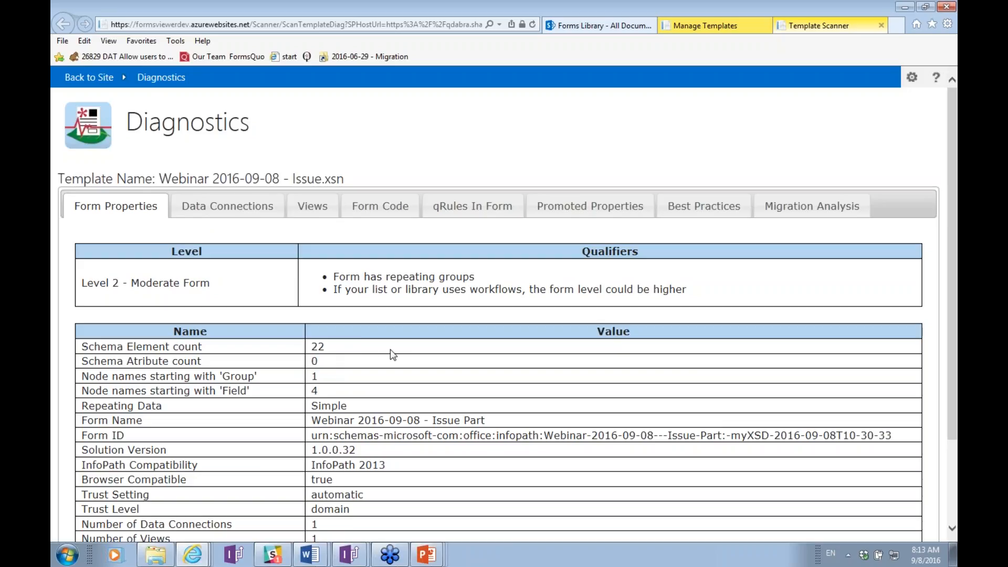
pyautogui.click(265, 210)
pyautogui.click(304, 209)
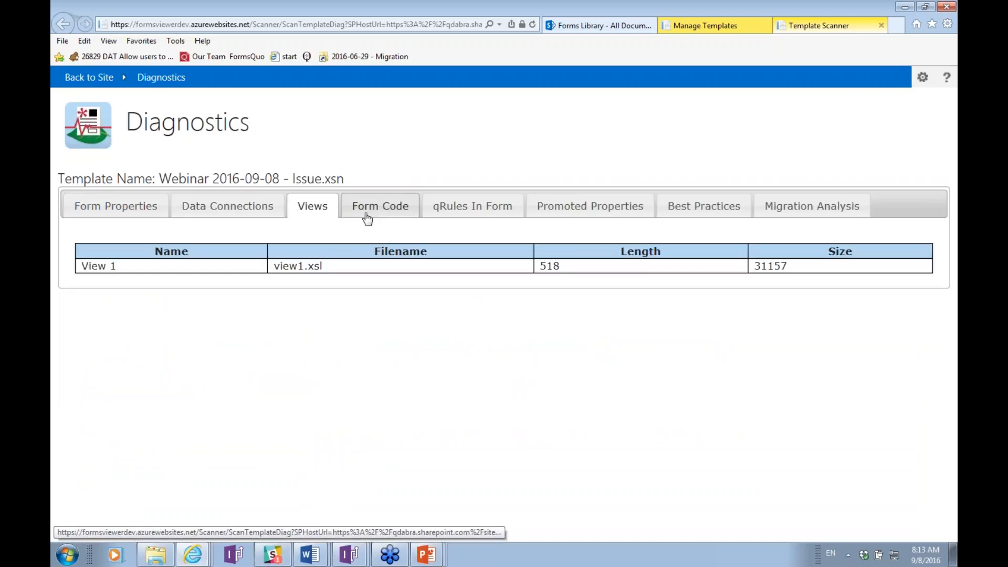
# Check code, qRules, promoted properties and best practices, ending on the Migration Analysis issues.
pyautogui.click(367, 218)
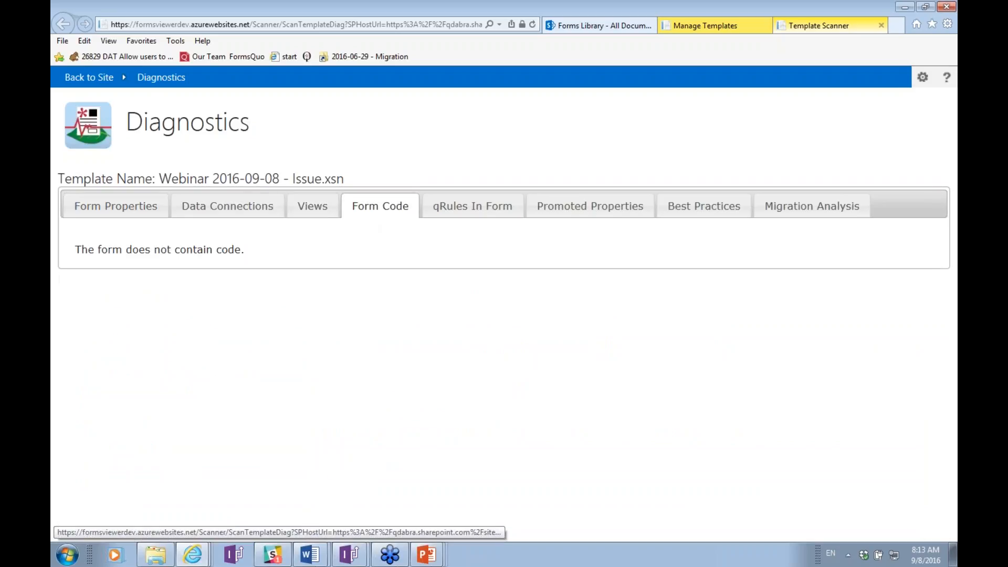
pyautogui.click(454, 216)
pyautogui.click(552, 215)
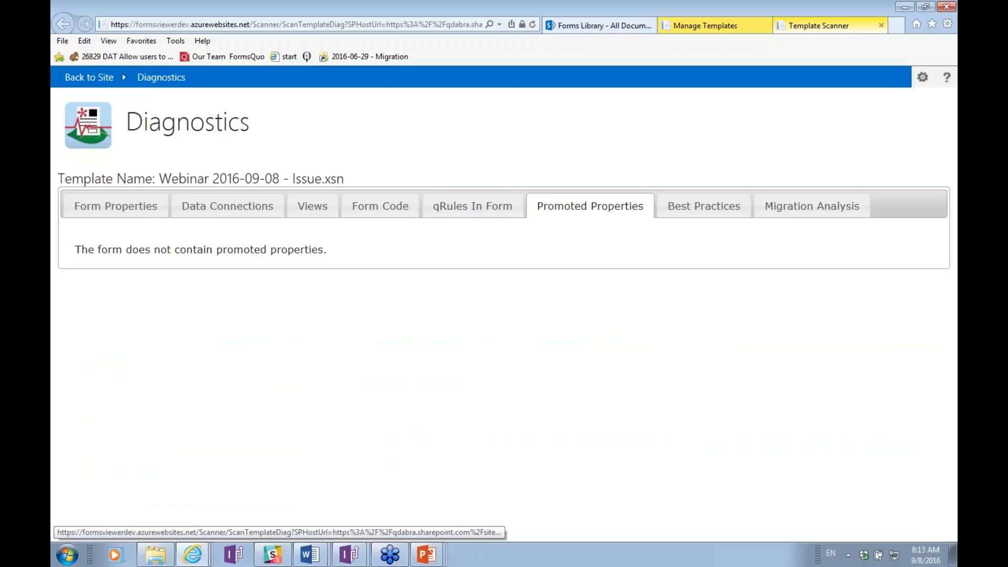
pyautogui.click(711, 216)
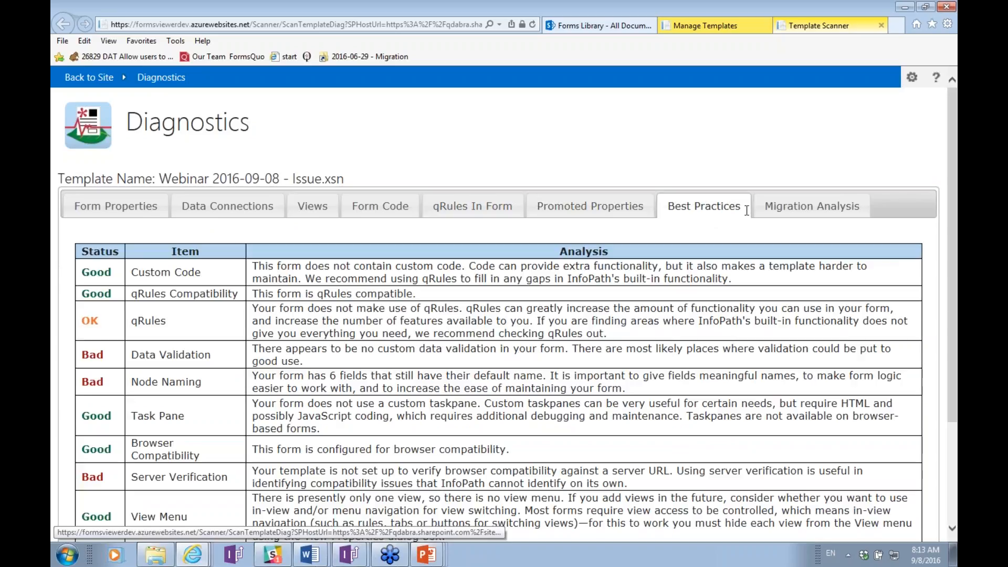
pyautogui.click(785, 215)
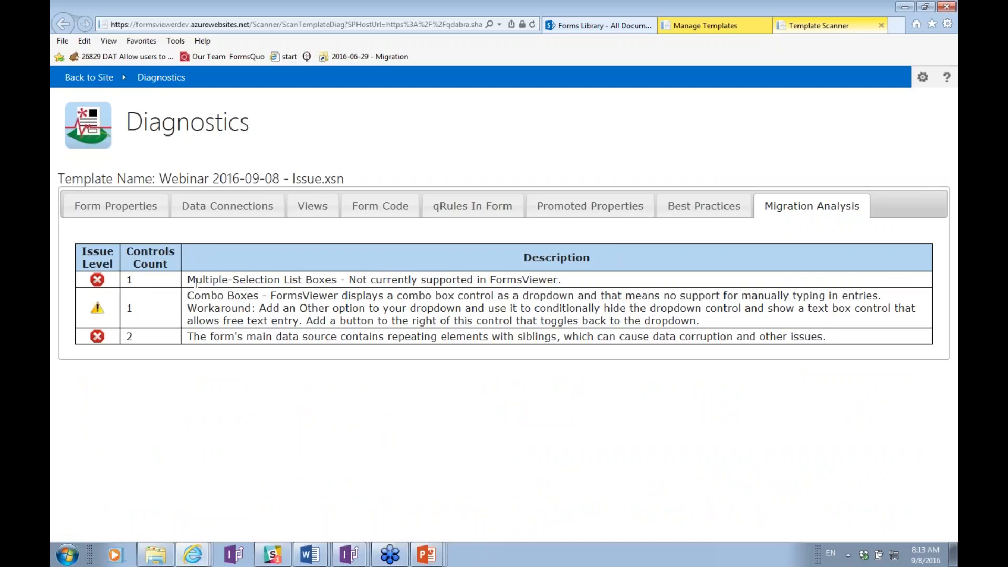
pyautogui.moveTo(188, 280); pyautogui.dragTo(299, 283)
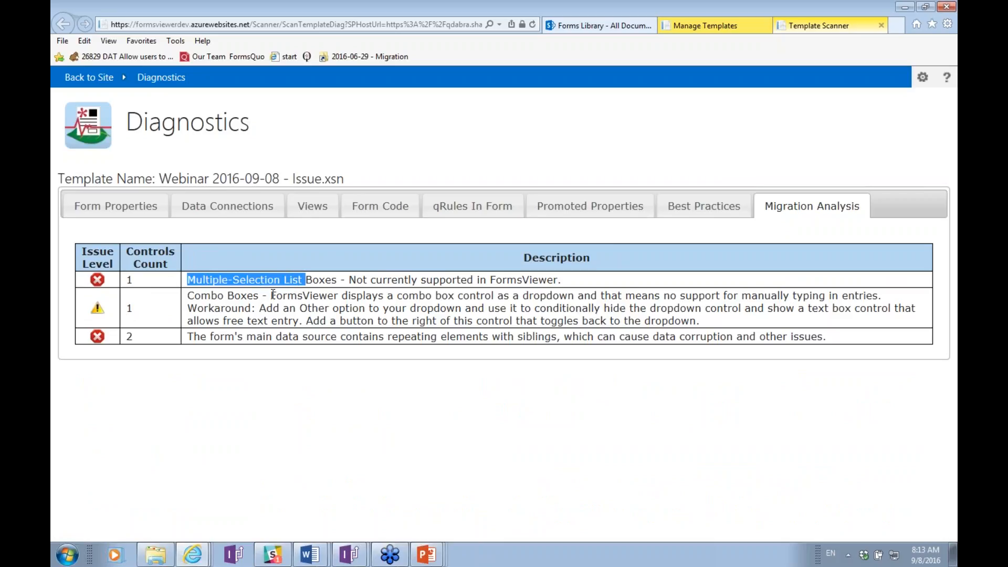
pyautogui.moveTo(241, 296); pyautogui.dragTo(264, 298)
pyautogui.moveTo(247, 336); pyautogui.dragTo(487, 364)
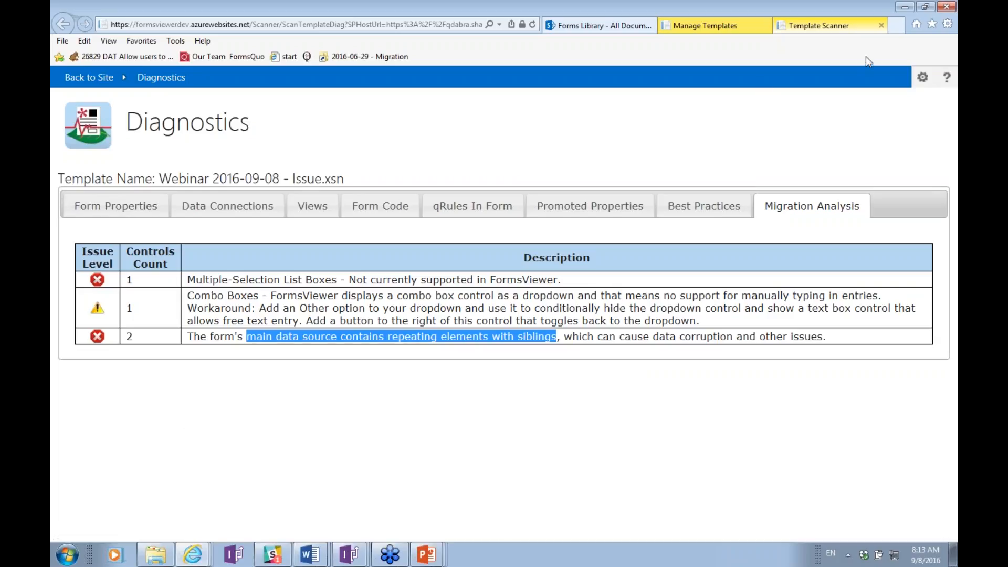
# Close the diagnostics report, open a new Issue Part form, and scroll to Repeating Section With Sibling.
pyautogui.click(882, 25)
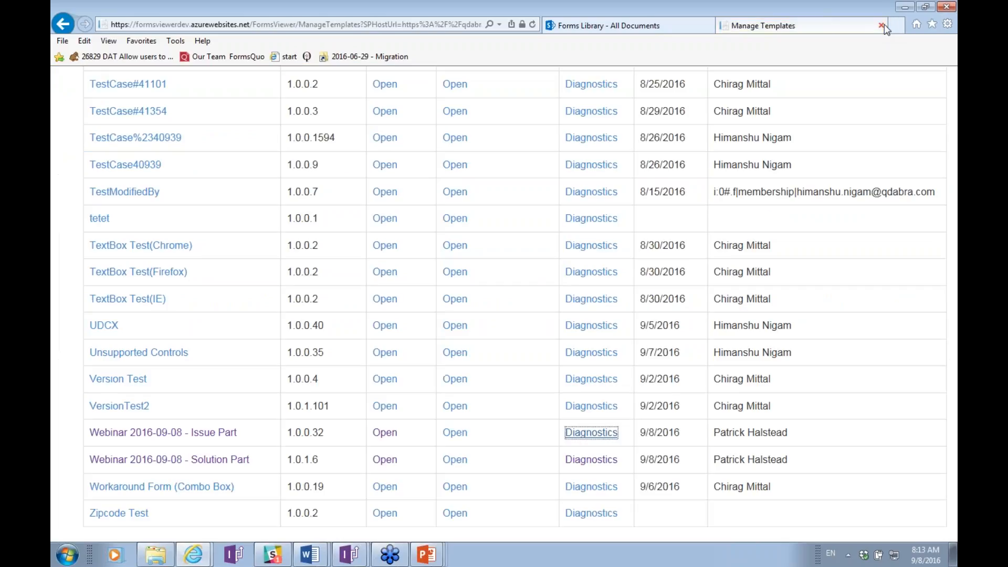
pyautogui.click(374, 435)
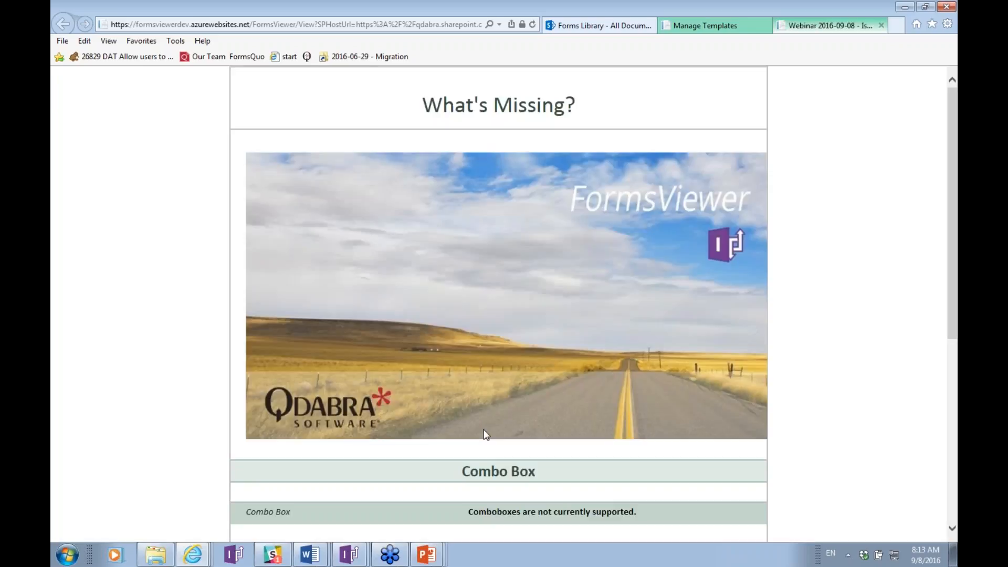
pyautogui.scroll(-3, 528, 387)
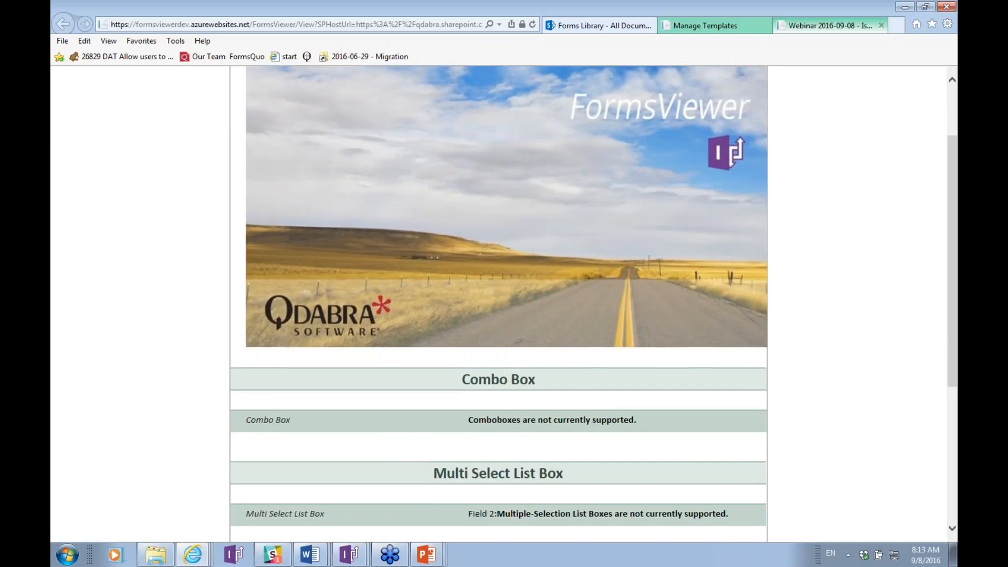
pyautogui.scroll(-3, 536, 288)
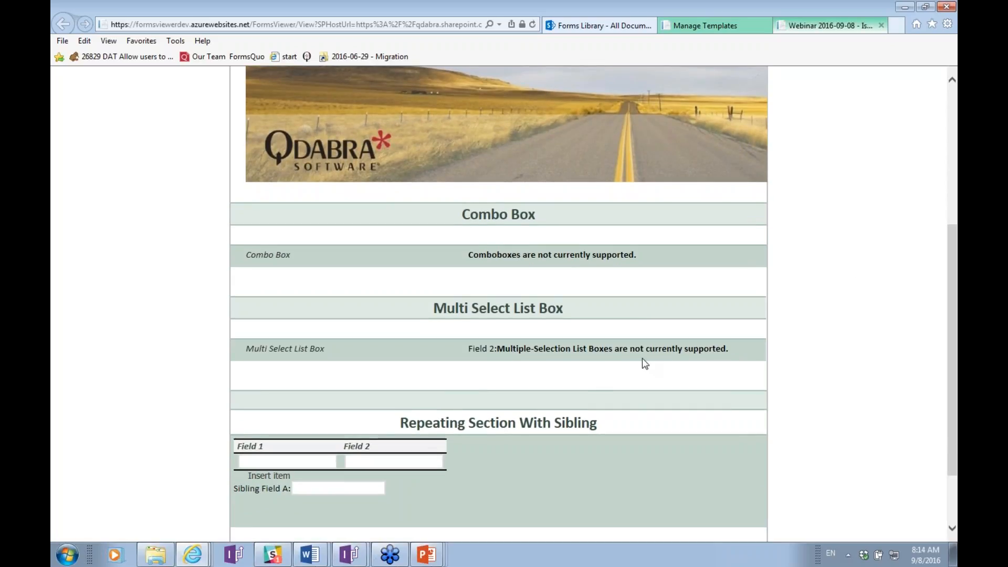
# Fill the repeating table with two rows: apple/banana and cantaloupe/danish.
pyautogui.click(264, 460)
pyautogui.write('apple')
pyautogui.press('Tab')
pyautogui.write('banana')
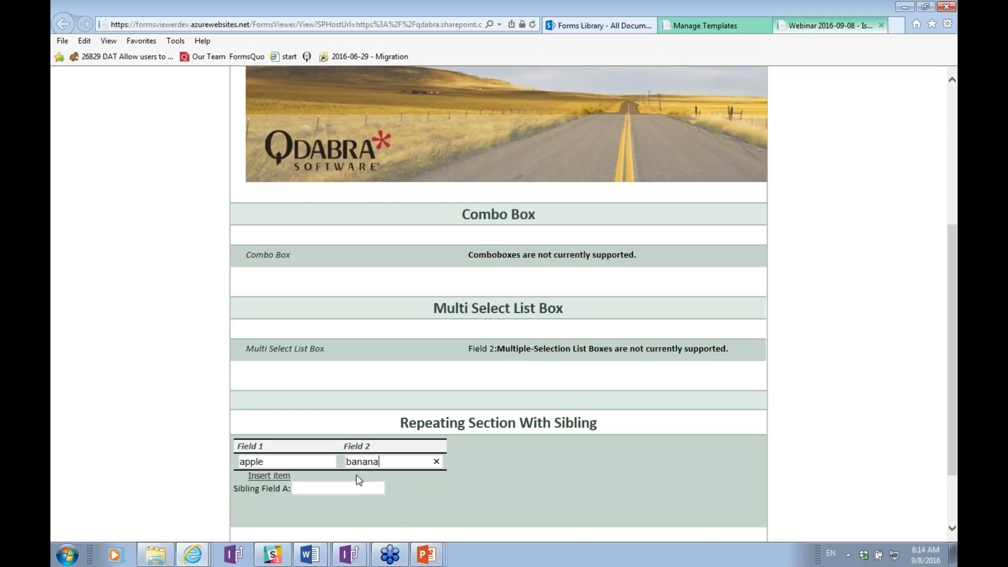
pyautogui.click(272, 476)
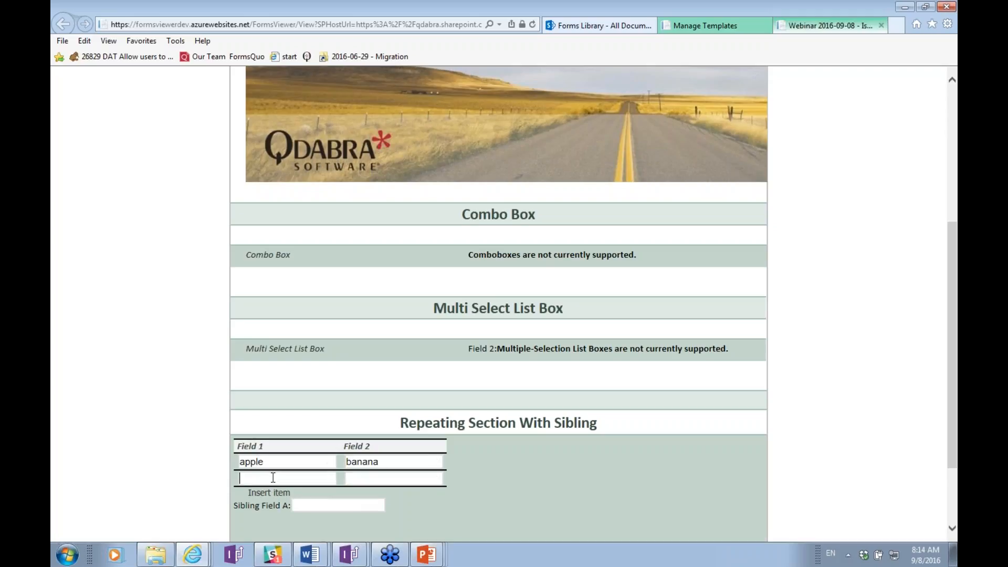
pyautogui.click(273, 477)
pyautogui.write('cantaloupe')
pyautogui.press('Tab')
pyautogui.write('b')
pyautogui.press('BackSpace')
pyautogui.write('danish')
pyautogui.press('Tab')
# Enter 'hello world' in Sibling Field A and submit the form.
pyautogui.click(323, 506)
pyautogui.write('hello world')
pyautogui.press('Tab')
pyautogui.click(465, 532)
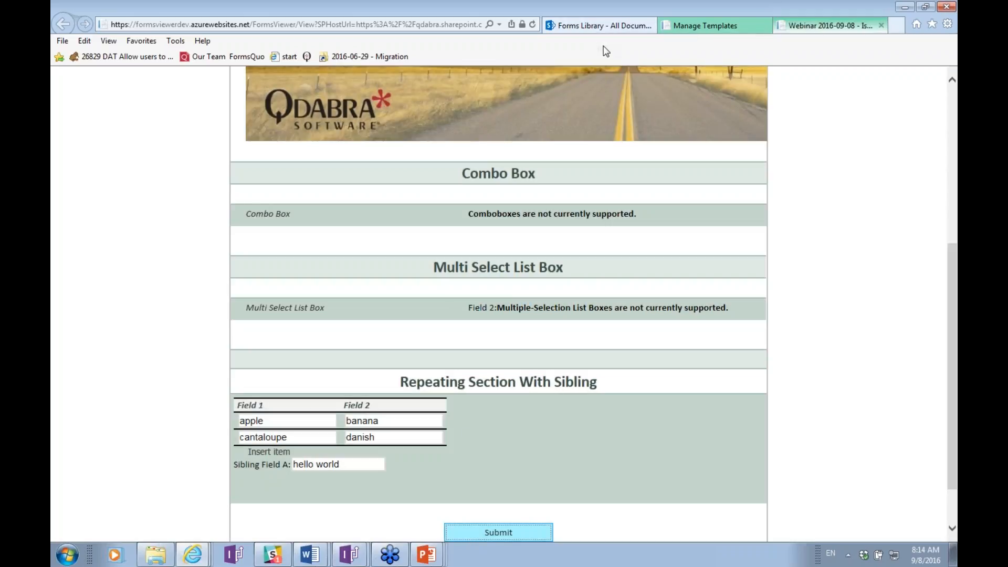
pyautogui.click(582, 23)
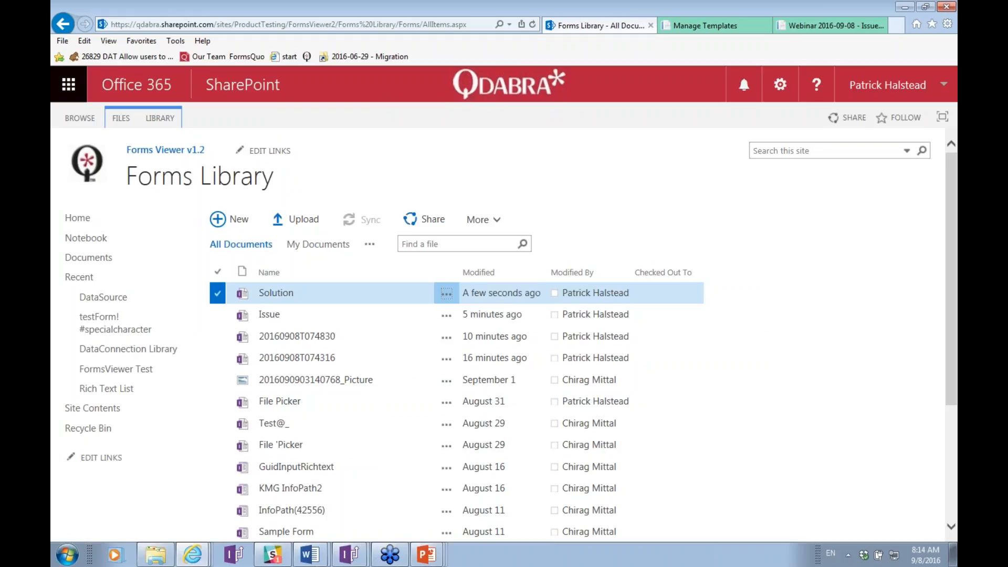
# Reload the Forms Library and download the submitted Issue.xml.
pyautogui.click(535, 24)
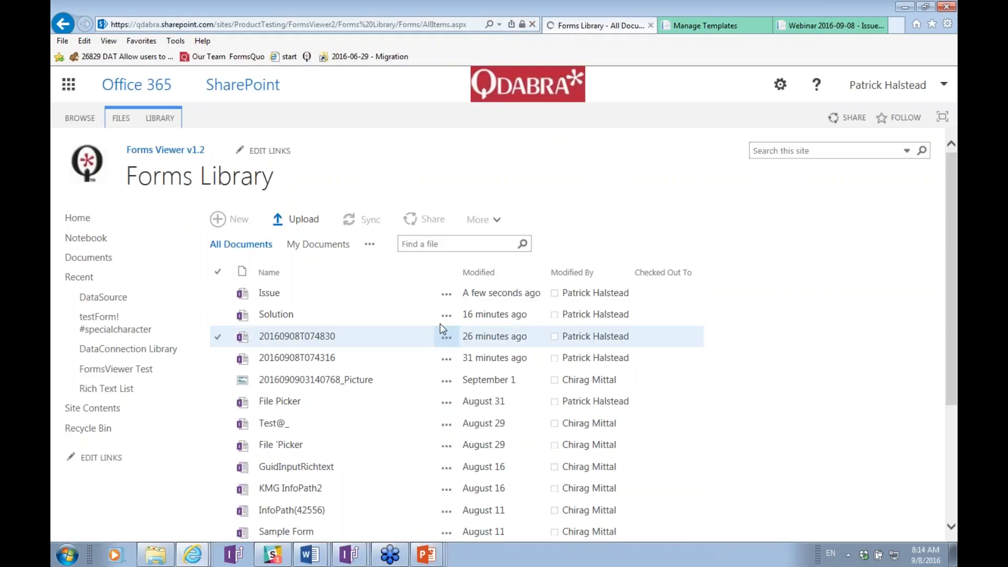
pyautogui.click(451, 296)
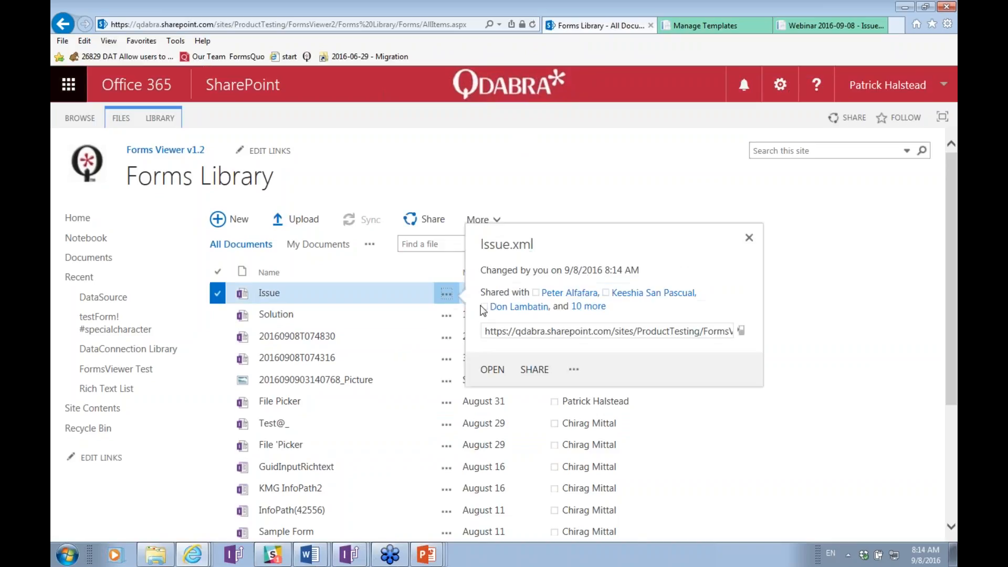
pyautogui.click(575, 370)
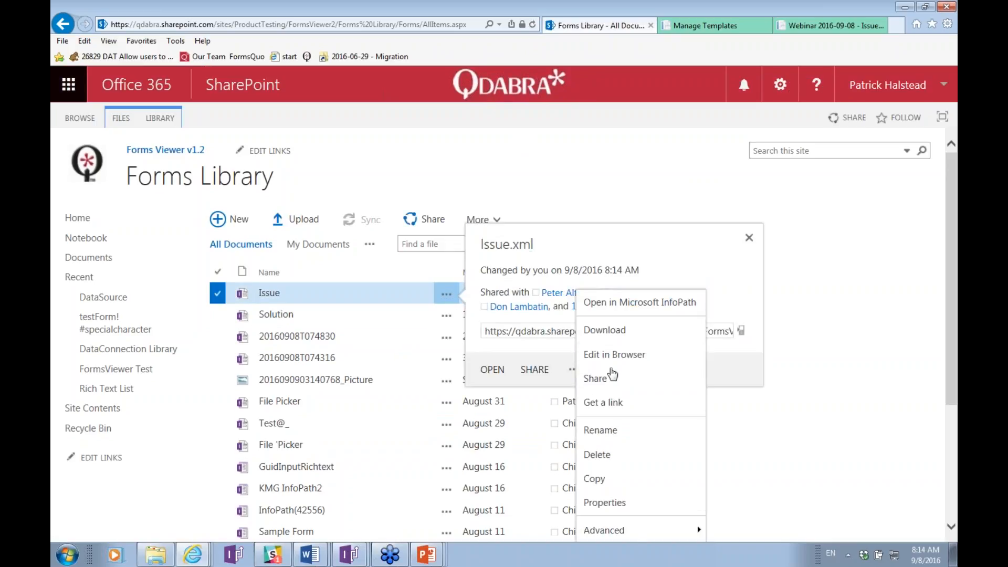
pyautogui.click(619, 331)
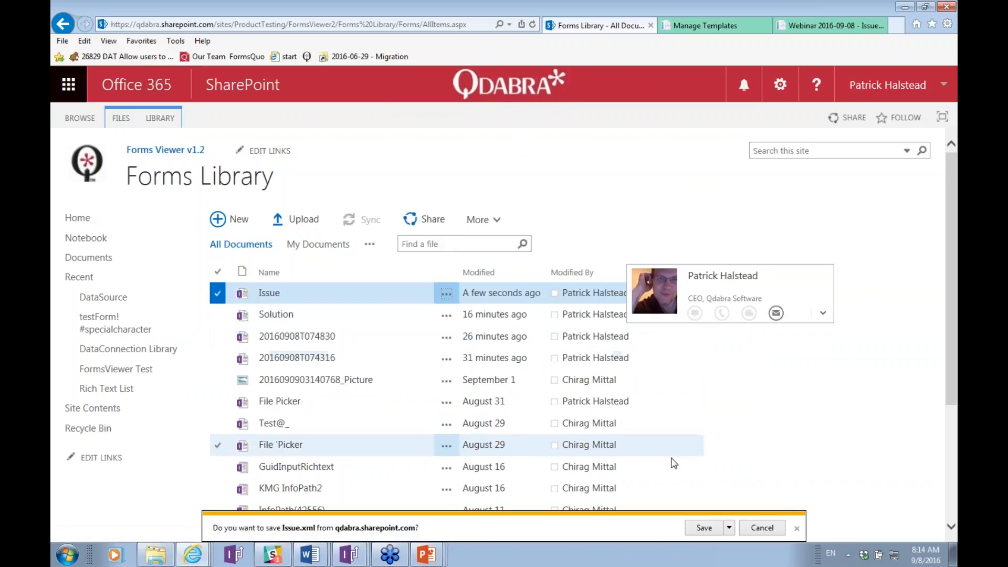
# Save Issue.xml into the workarounds folder, replacing the existing copy.
pyautogui.click(733, 531)
pyautogui.click(761, 512)
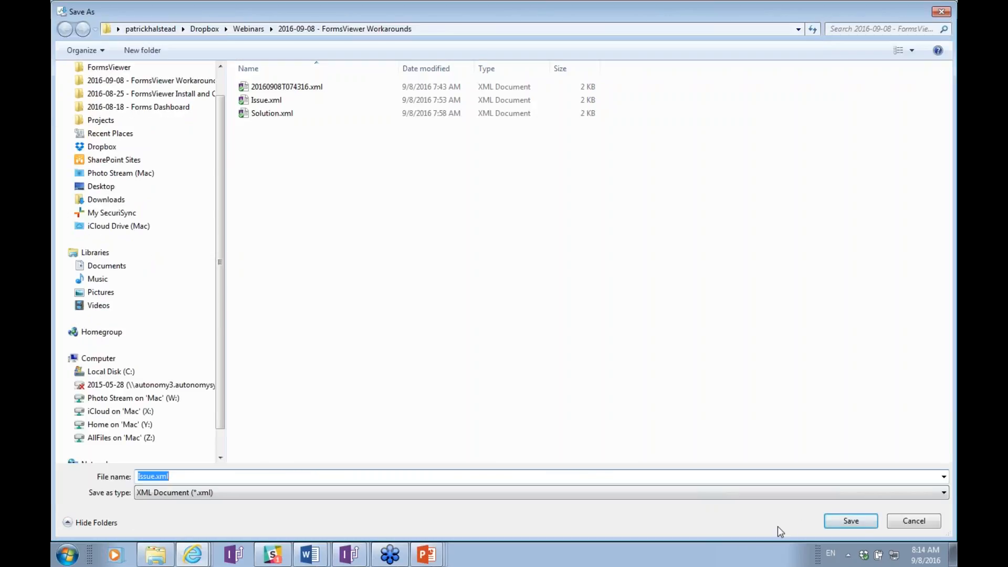
pyautogui.click(851, 522)
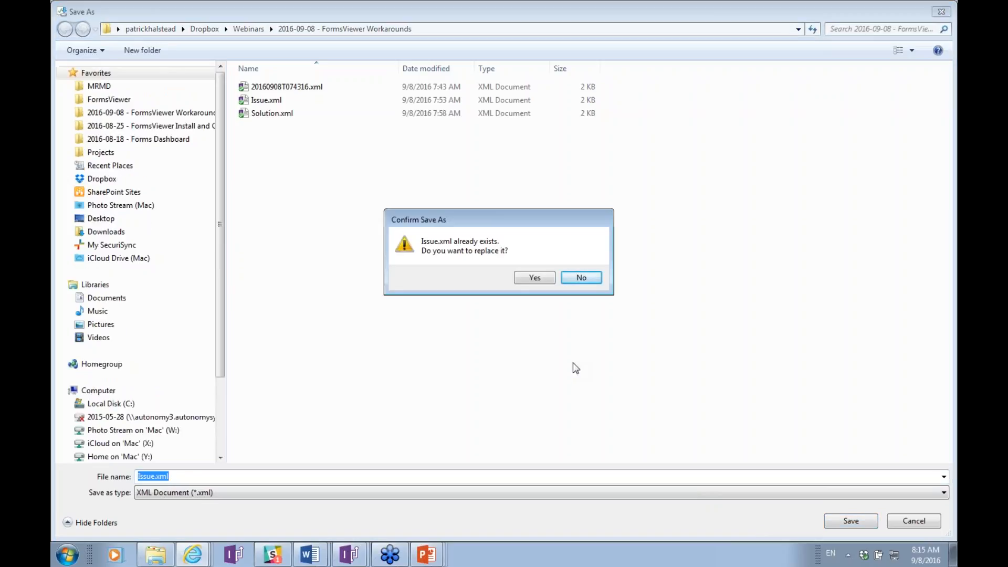
pyautogui.click(535, 279)
pyautogui.hotkey('alt', 'Tab')
pyautogui.hotkey('alt', 'Tab')
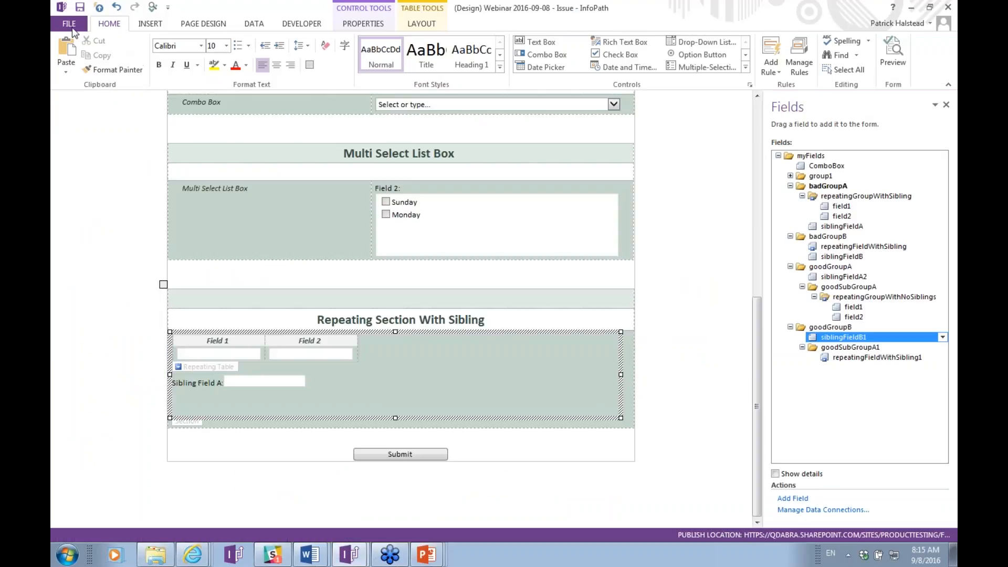
# Set Issue.xml as the preview sample data in Form Options.
pyautogui.click(72, 28)
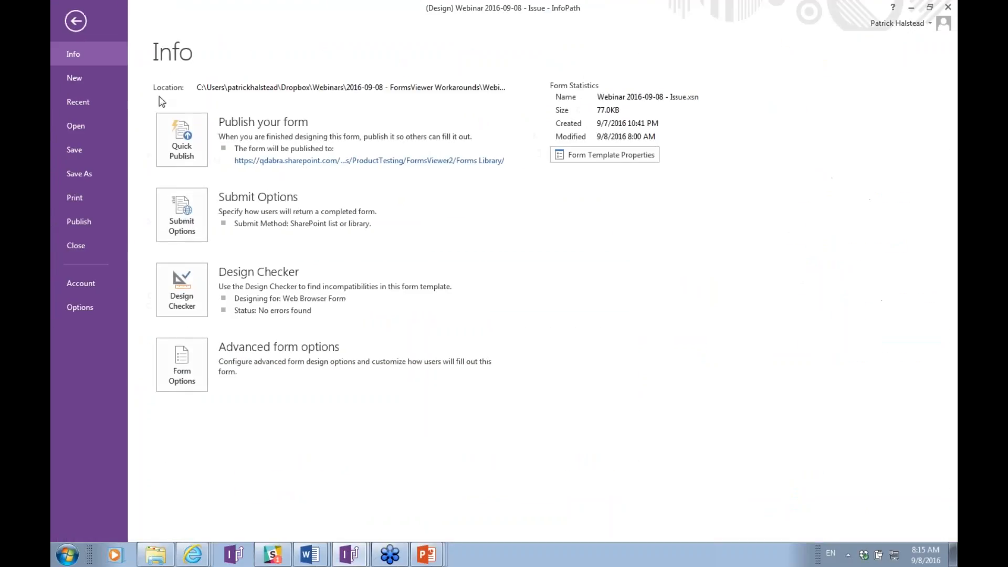
pyautogui.click(184, 370)
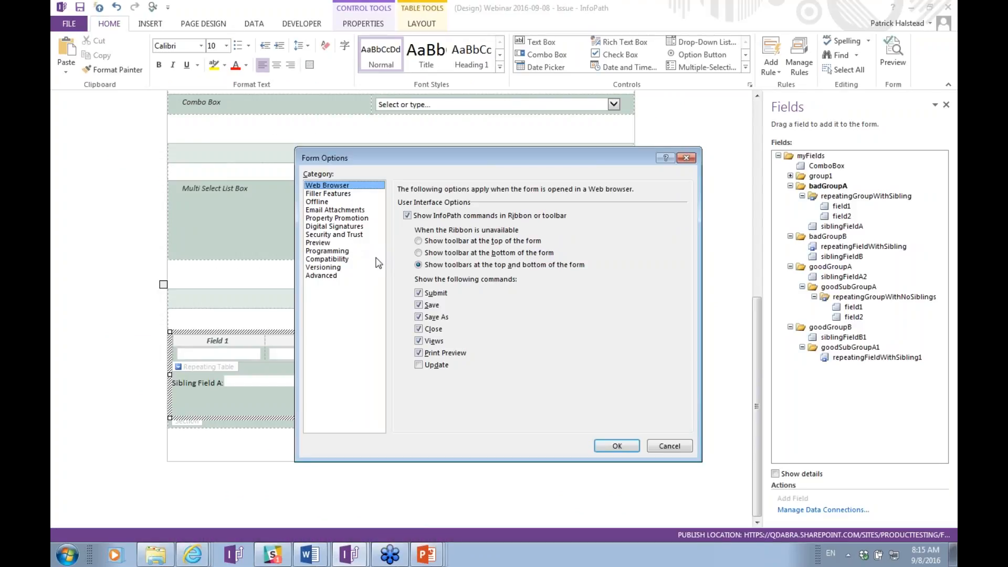
pyautogui.click(329, 243)
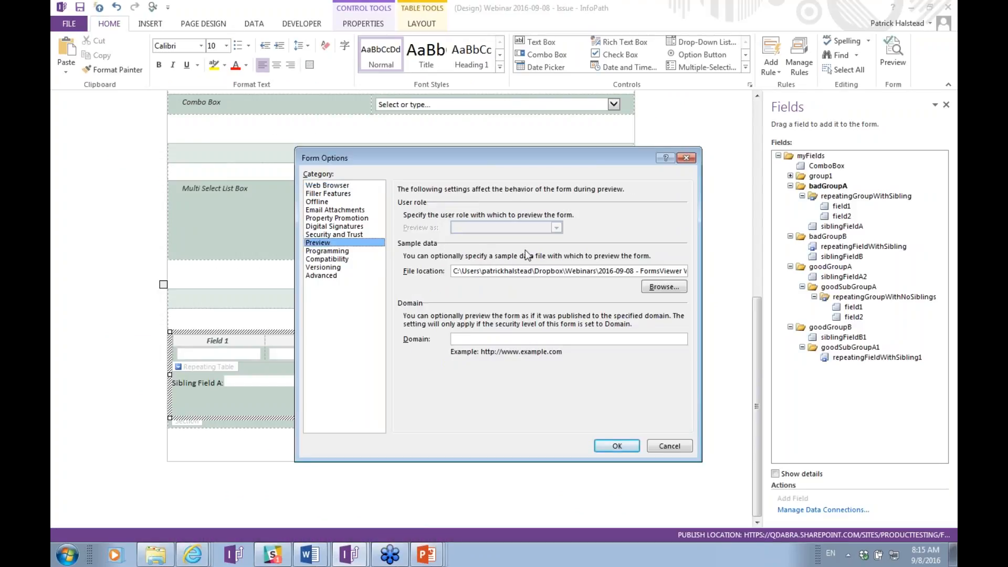
pyautogui.click(661, 287)
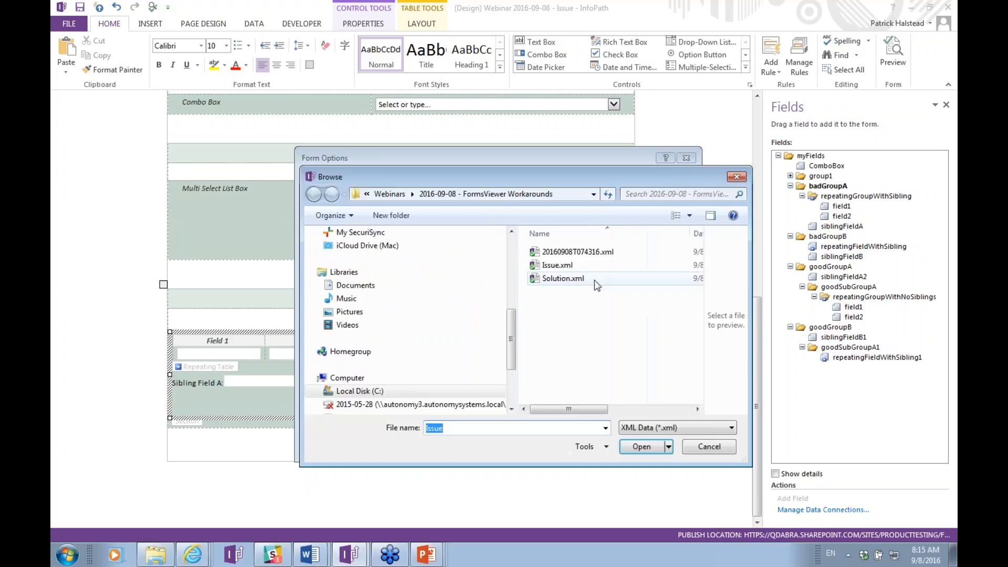
pyautogui.doubleClick(557, 265)
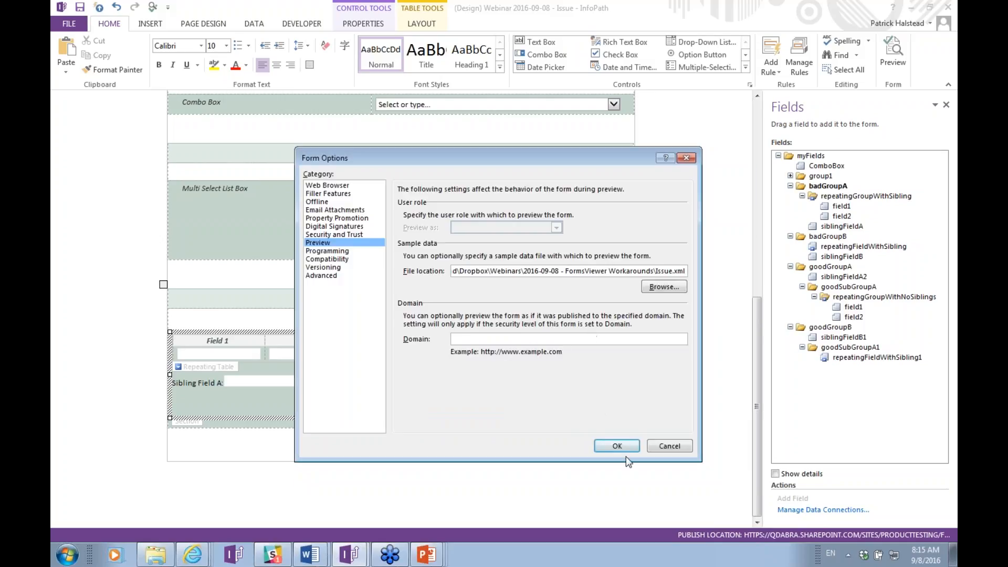
pyautogui.click(623, 444)
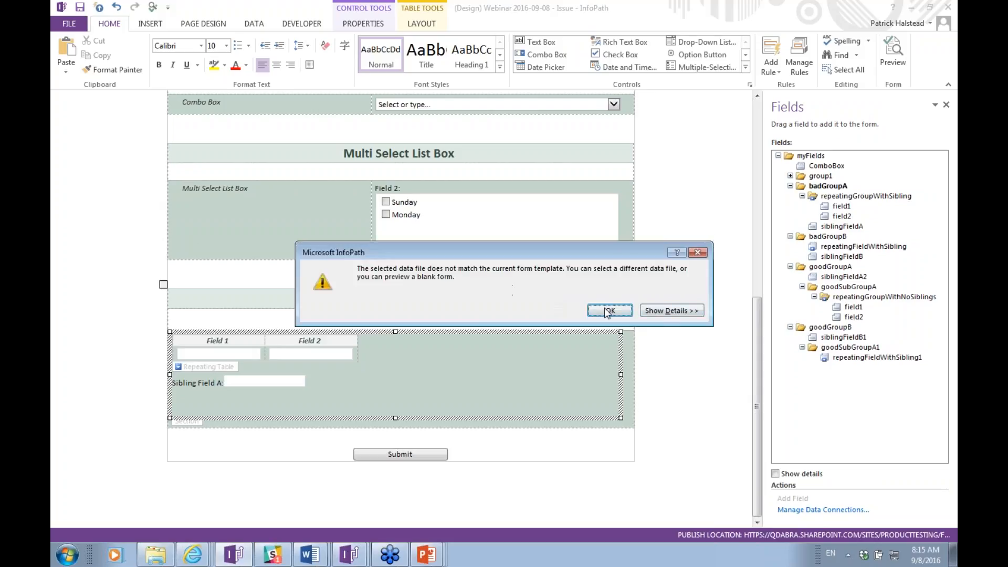
# Read the details of the data mismatch error for Issue.xml, then dismiss it.
pyautogui.click(671, 311)
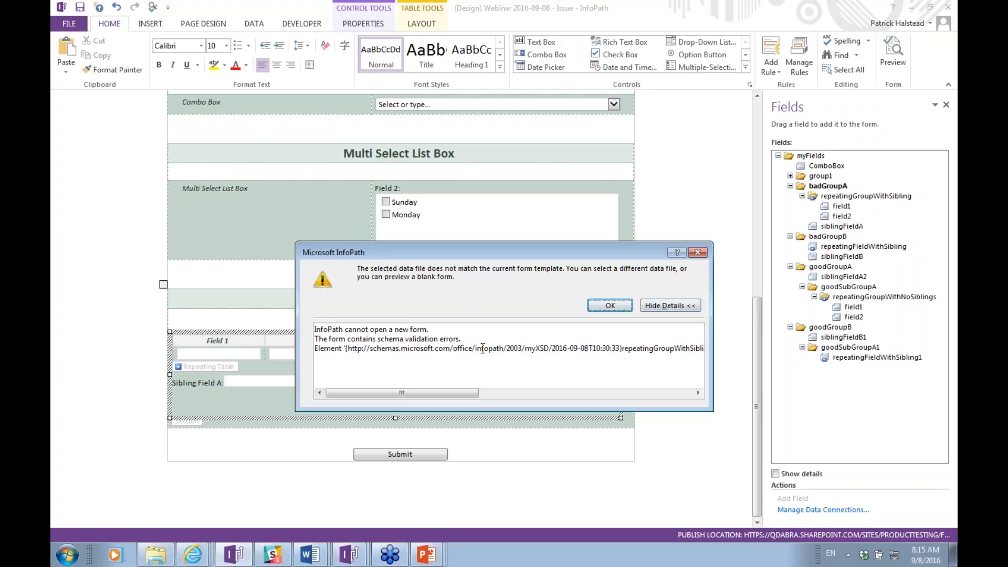
pyautogui.moveTo(391, 349); pyautogui.dragTo(766, 350)
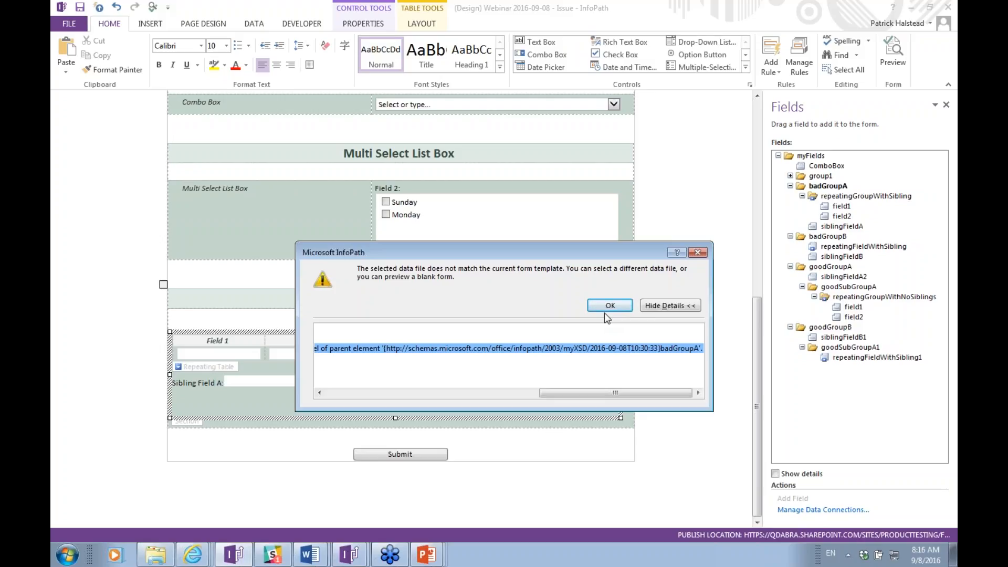
pyautogui.click(698, 253)
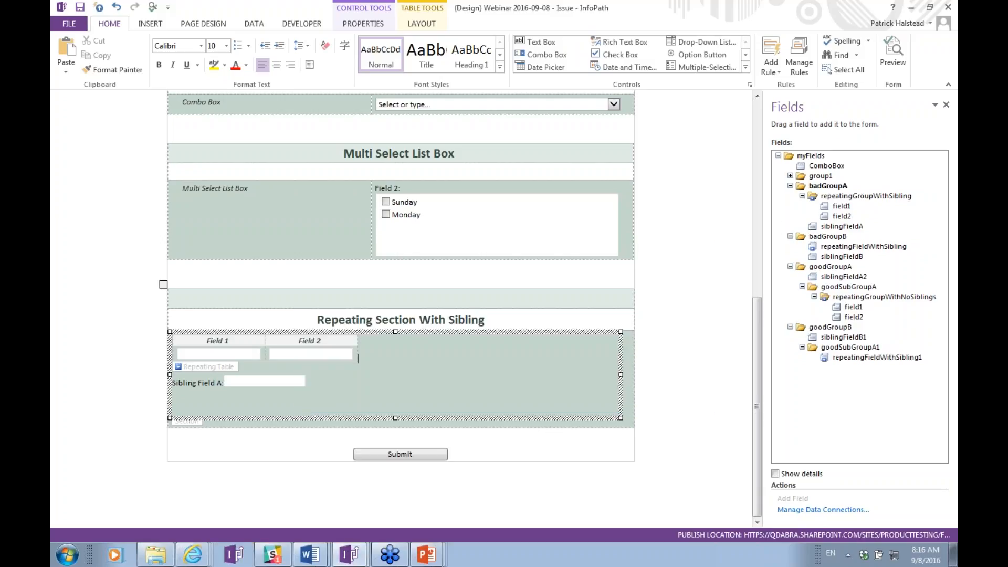
pyautogui.hotkey('alt', 'Tab')
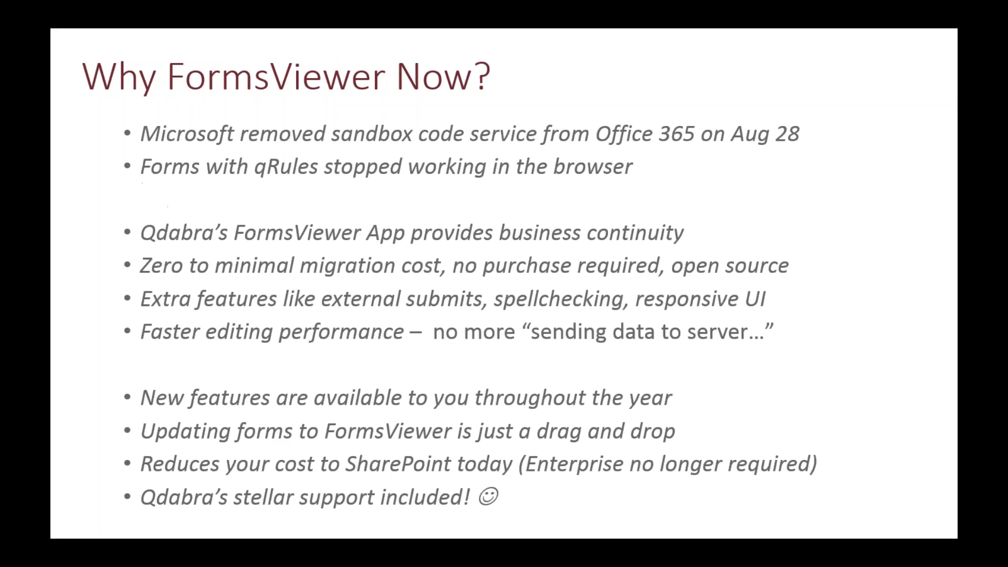
# Advance to the 'Demo, demo, demo!' slide, then return to the InfoPath Solution template.
pyautogui.press('Right')
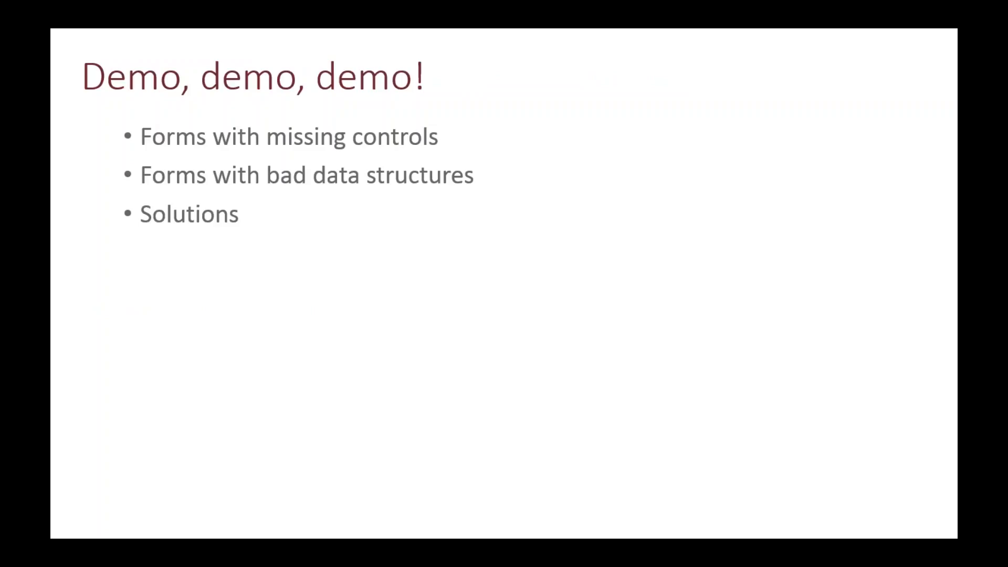
pyautogui.hotkey('alt', 'Tab')
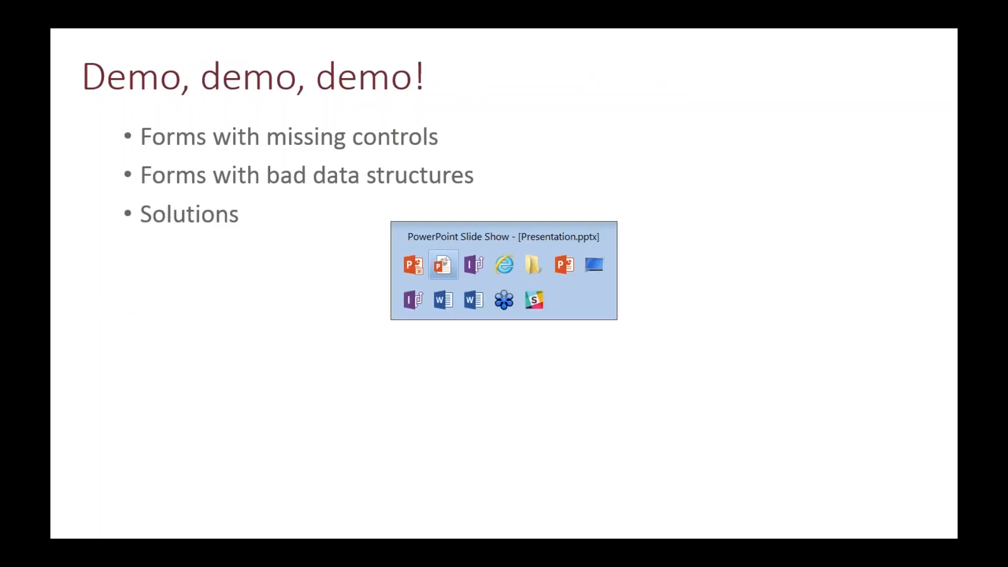
pyautogui.hotkey('alt', 'Tab')
pyautogui.hotkey('alt', 'Tab')
pyautogui.hotkey('alt', 'Tab')
pyautogui.hotkey('alt', 'Tab')
pyautogui.hotkey('alt', 'Tab')
pyautogui.hotkey('alt', 'Tab')
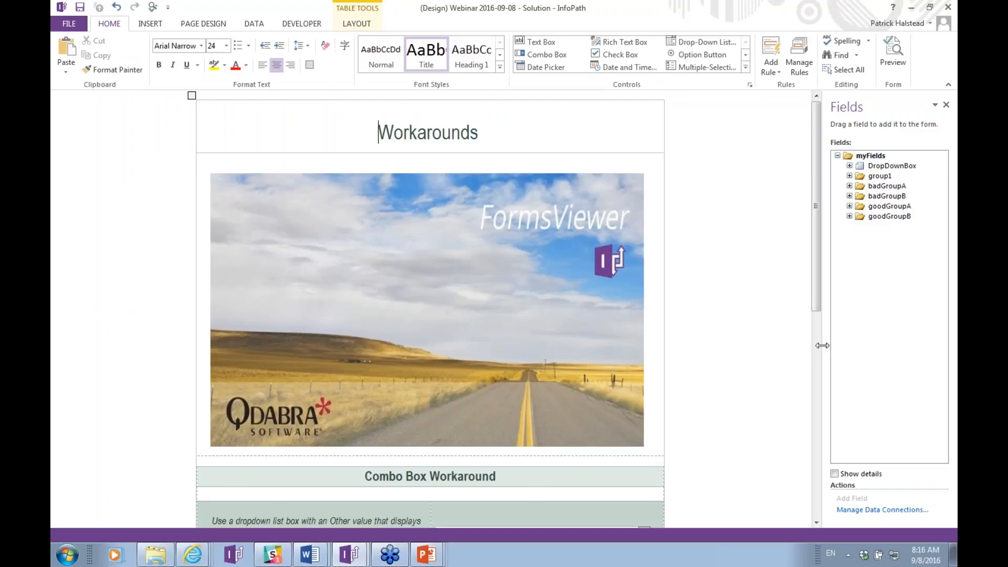
# Select the combo box workaround's dropdown and the text box bound to the same field.
pyautogui.moveTo(821, 306); pyautogui.dragTo(815, 482)
pyautogui.hotkey('ctrl', 'a')
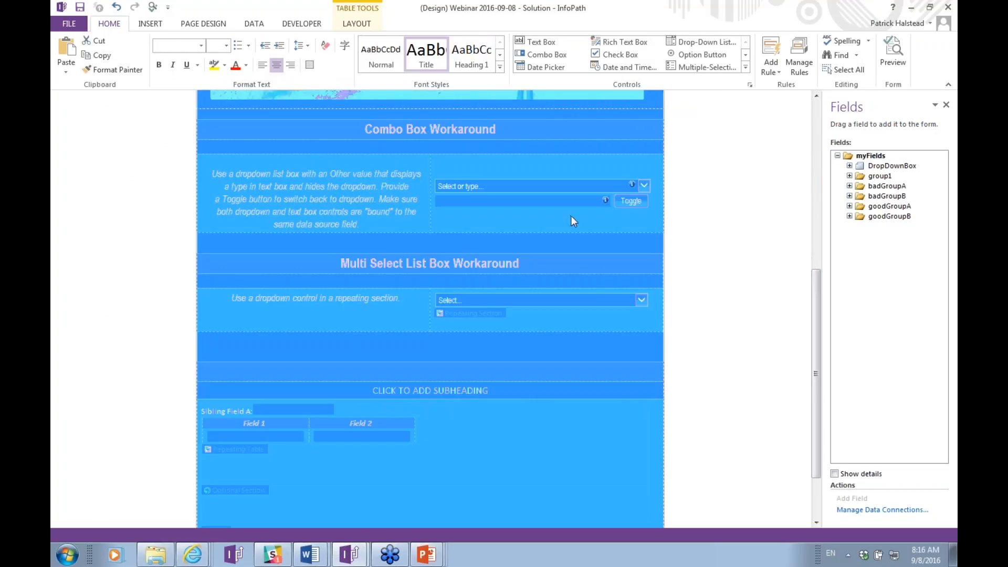
pyautogui.press('Right')
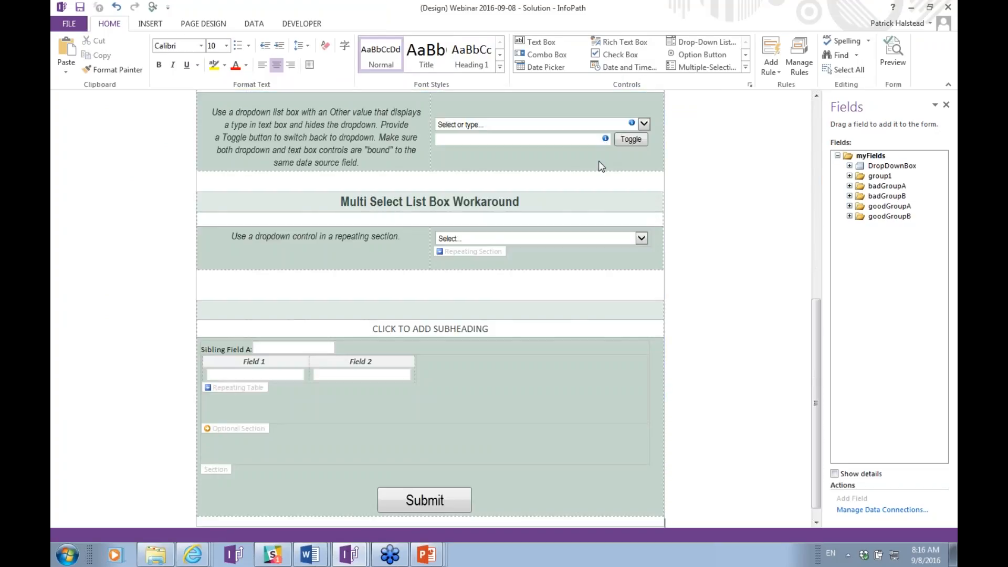
pyautogui.scroll(7, 599, 161)
pyautogui.scroll(-2, 308, 288)
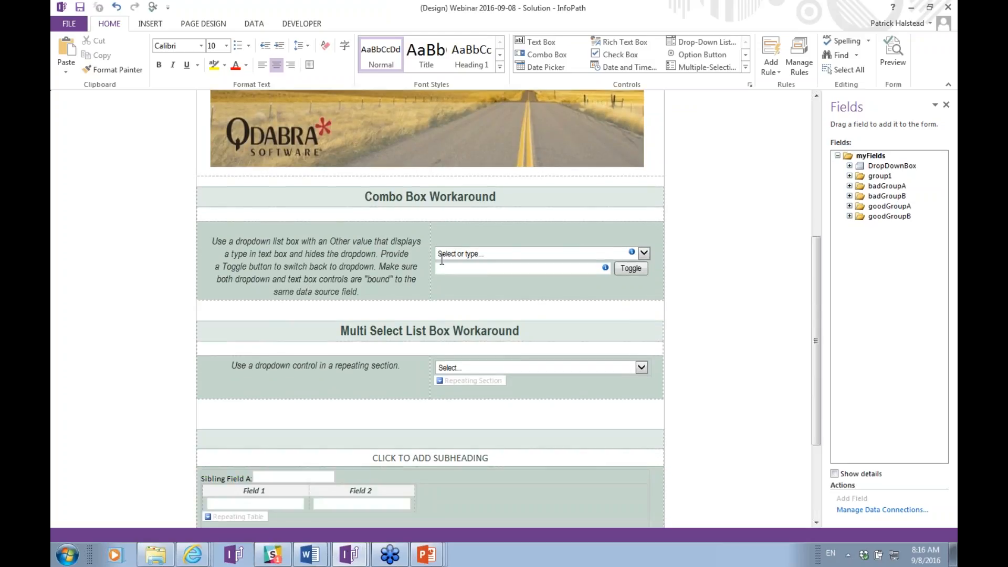
pyautogui.click(501, 254)
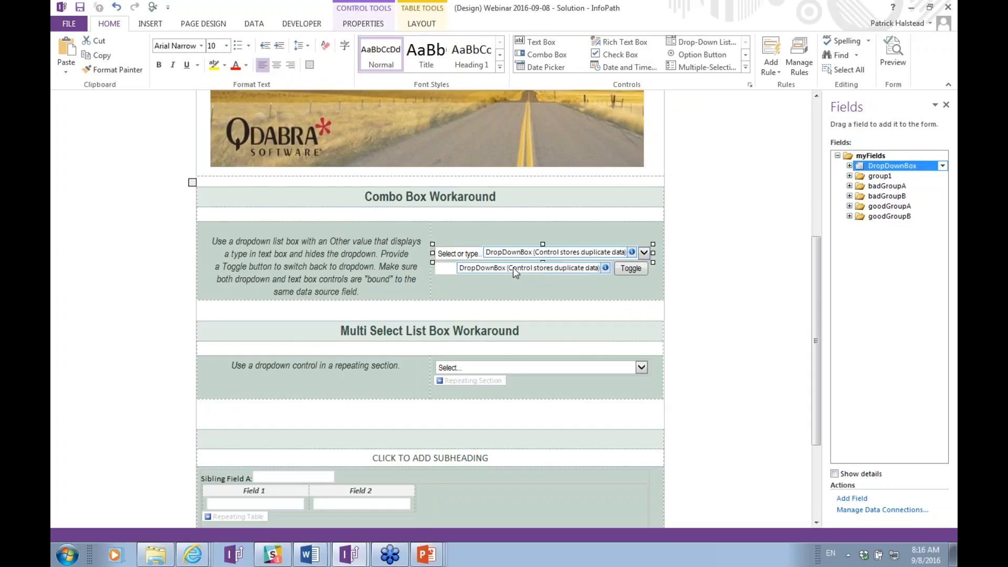
pyautogui.click(512, 267)
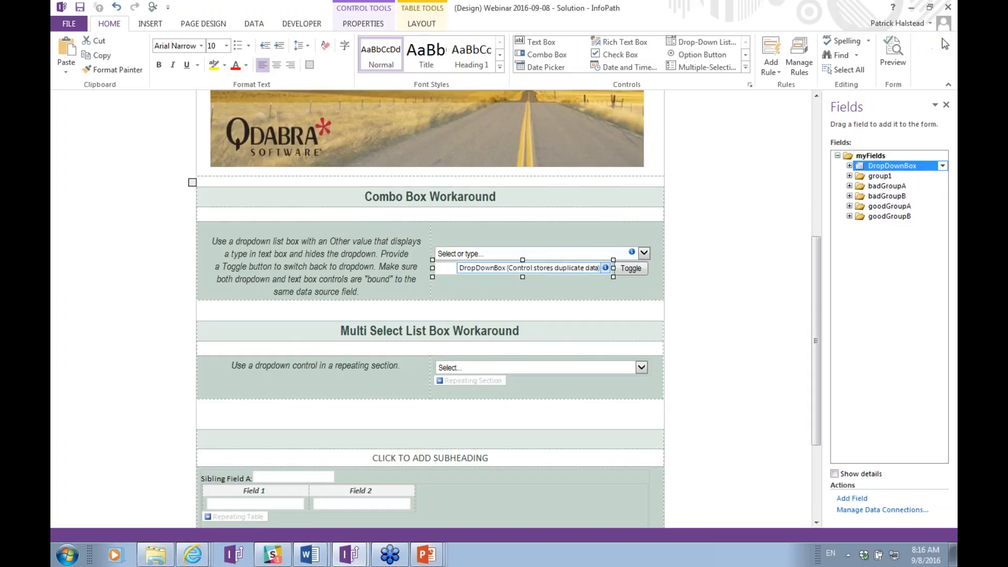
# Show DropDownBox's other child and its Hide if other not selected rule.
pyautogui.click(849, 166)
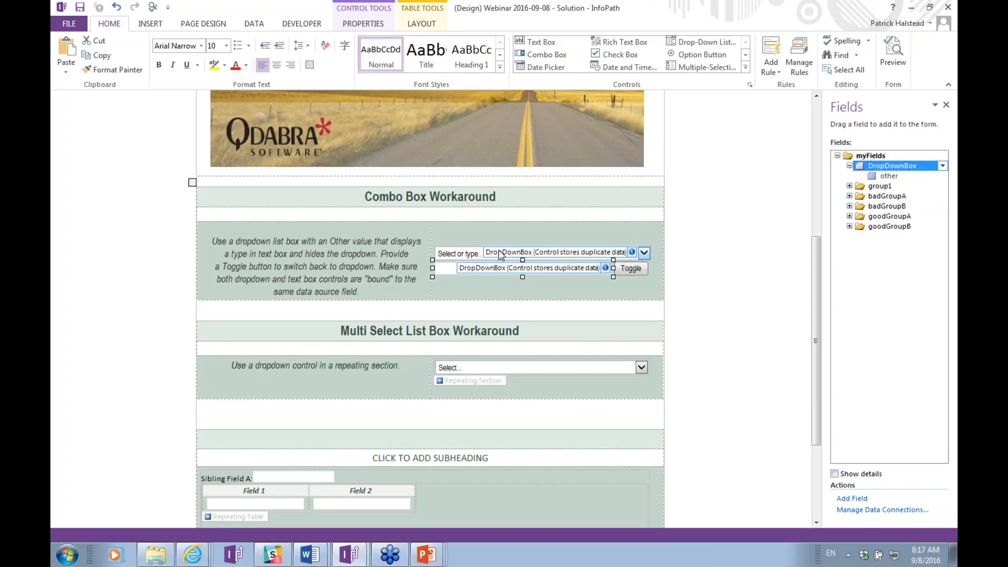
pyautogui.click(789, 73)
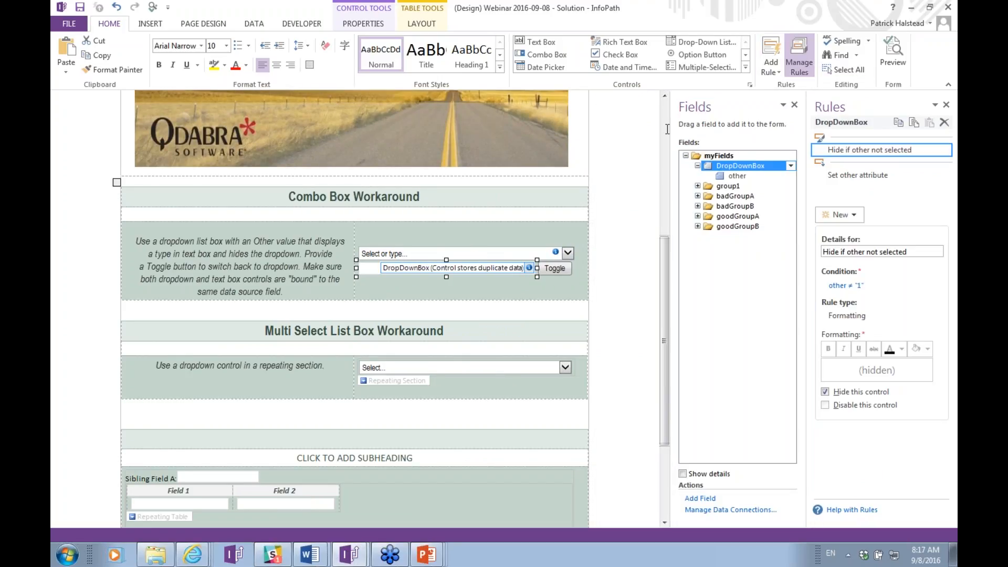
pyautogui.hotkey('alt', 'Tab')
pyautogui.hotkey('alt', 'Tab')
pyautogui.hotkey('alt', 'Tab')
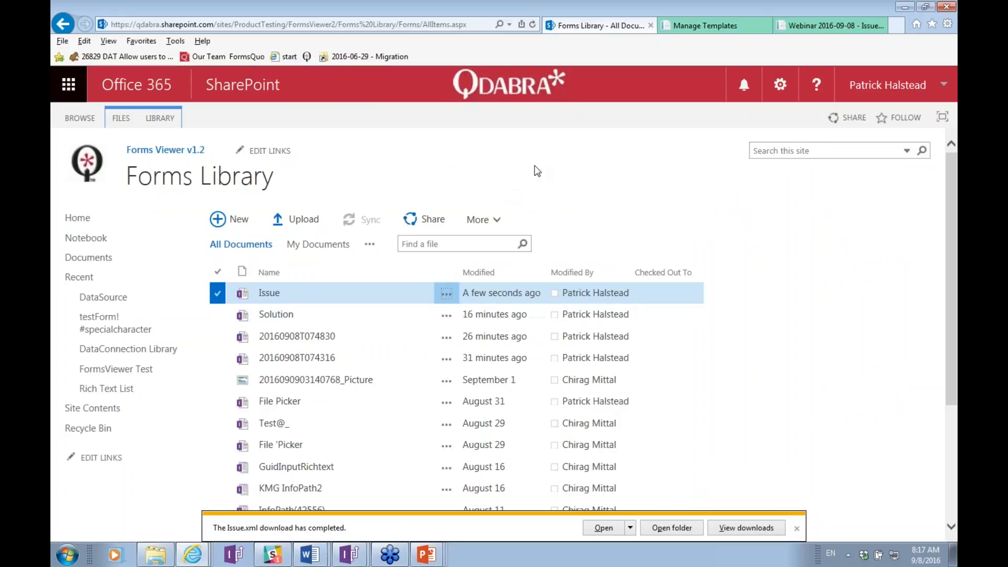
# Run Migration Analysis on the Solution Part template, confirming Solution.xsn migrates successfully.
pyautogui.click(705, 26)
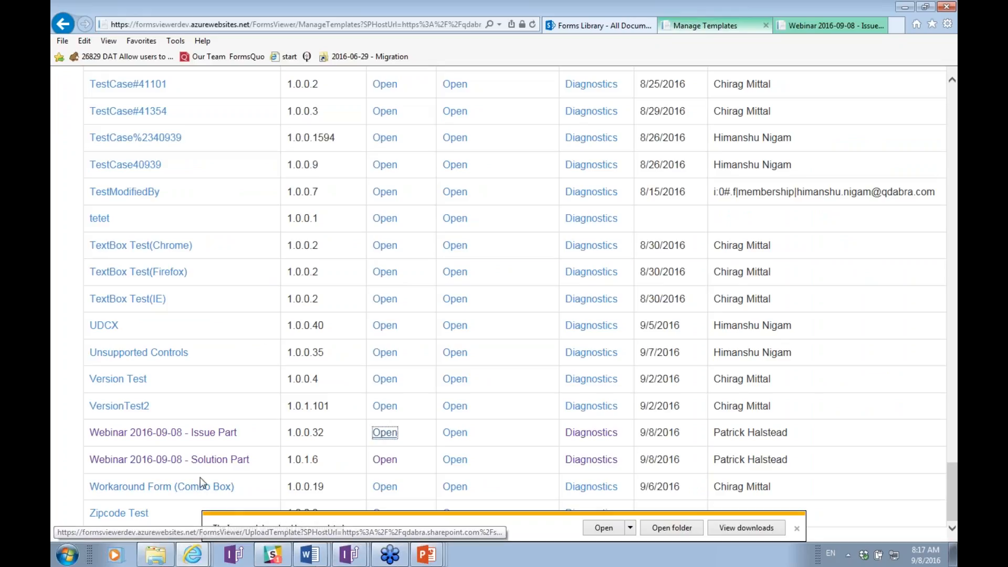
pyautogui.click(578, 462)
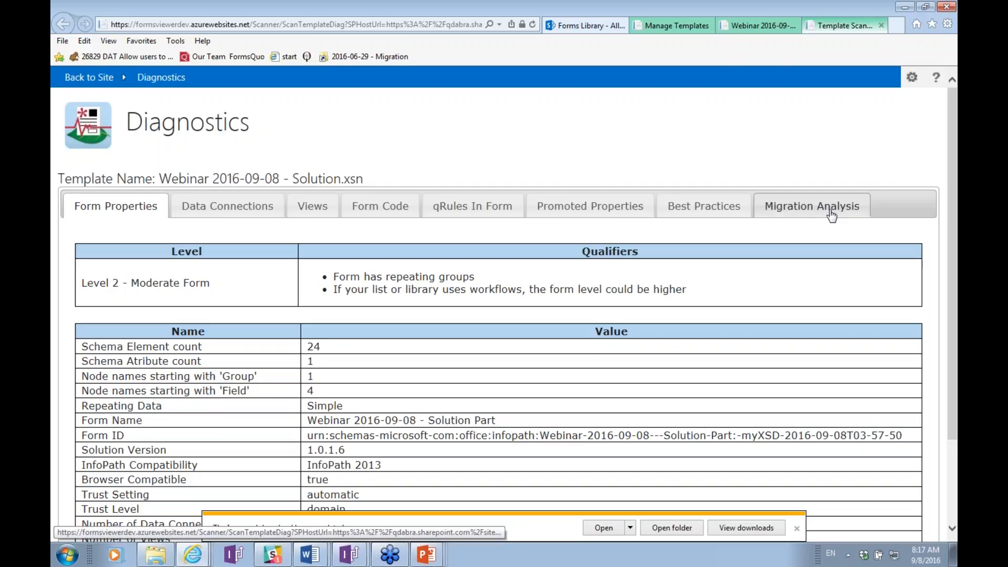
pyautogui.click(831, 211)
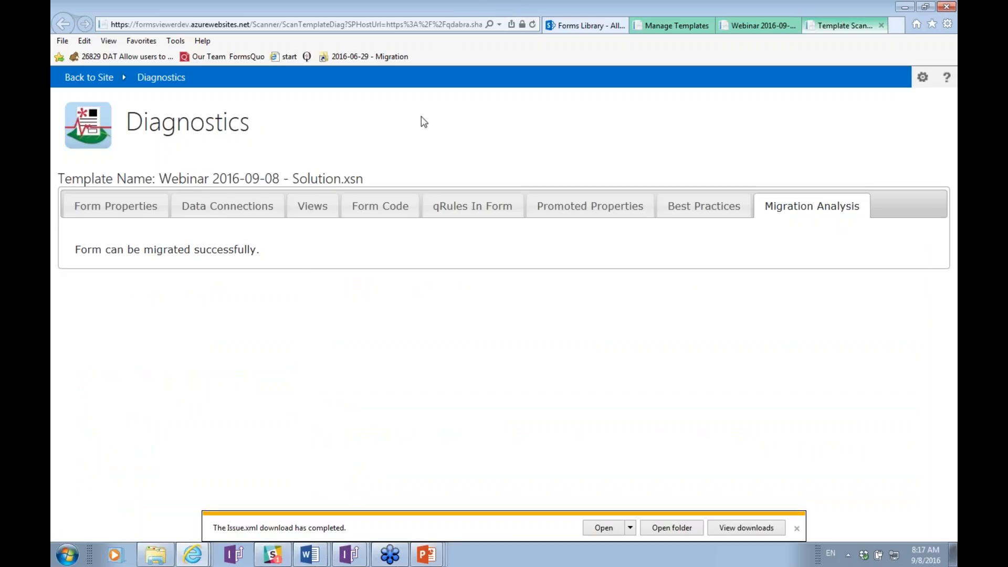
# Close the diagnostics and open a new Workarounds form from Solution Part.
pyautogui.hotkey('ctrl', 'w')
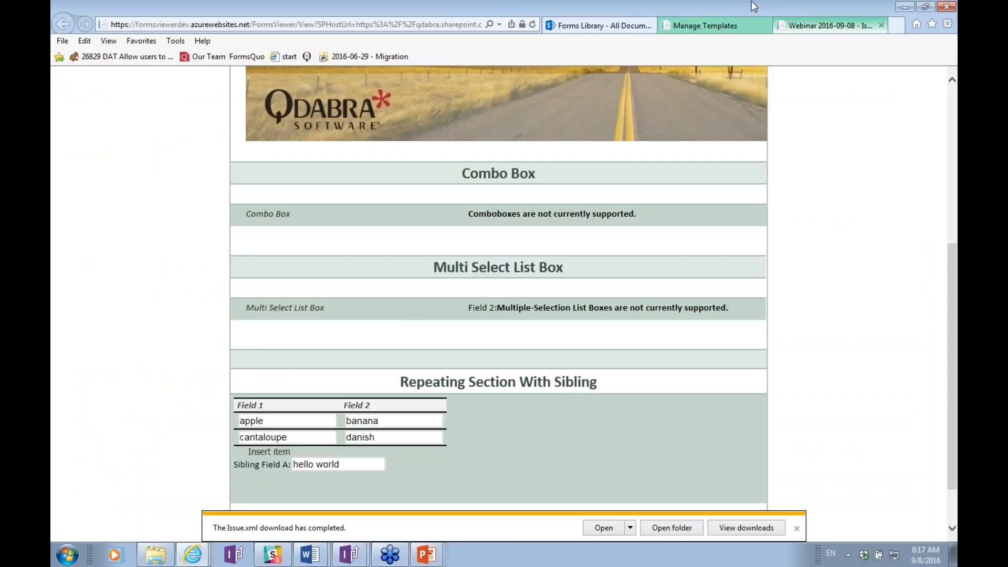
pyautogui.click(708, 25)
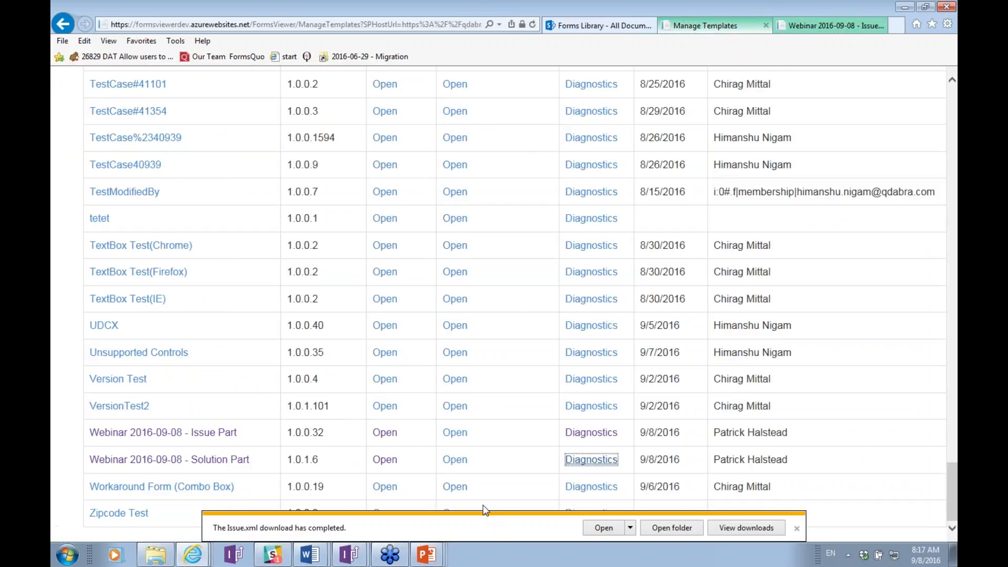
pyautogui.click(384, 459)
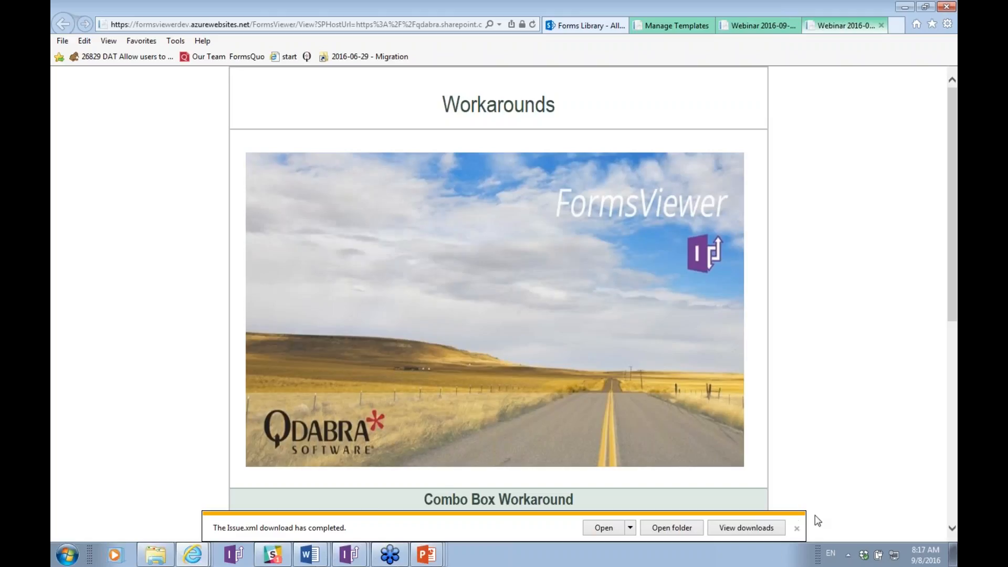
# Dismiss the download notice and pick Wednesday in the combo box.
pyautogui.click(796, 529)
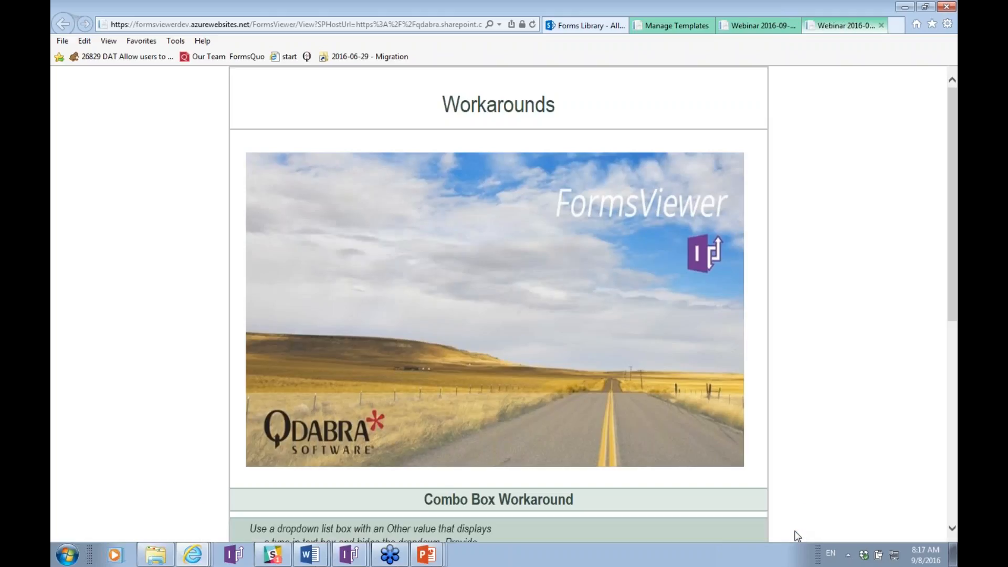
pyautogui.scroll(-3, 794, 502)
pyautogui.moveTo(795, 502); pyautogui.dragTo(796, 489)
pyautogui.click(714, 386)
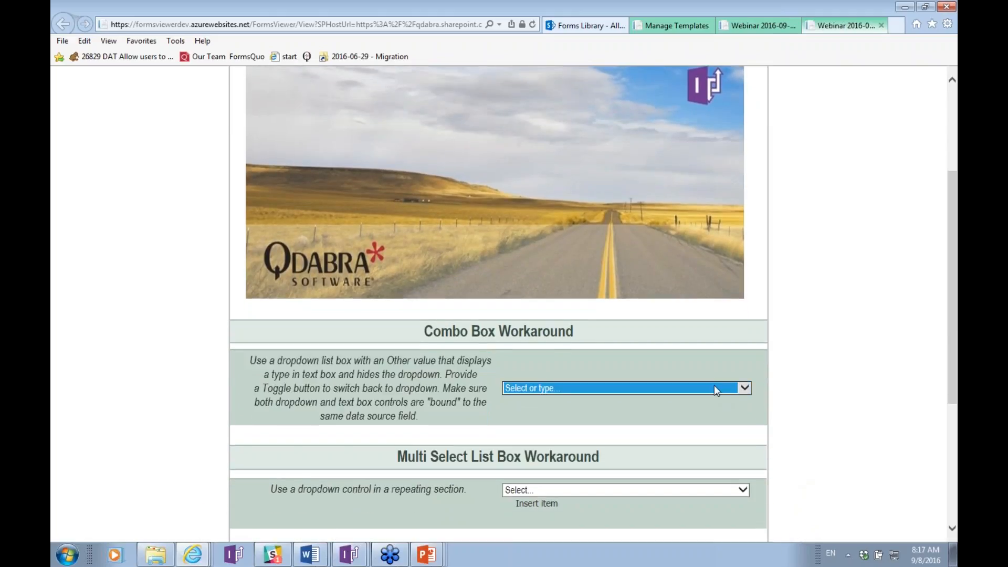
pyautogui.click(551, 432)
# Choose Other in the combo box and enter 'Some other day' as the custom value.
pyautogui.hotkey('alt', 'Down')
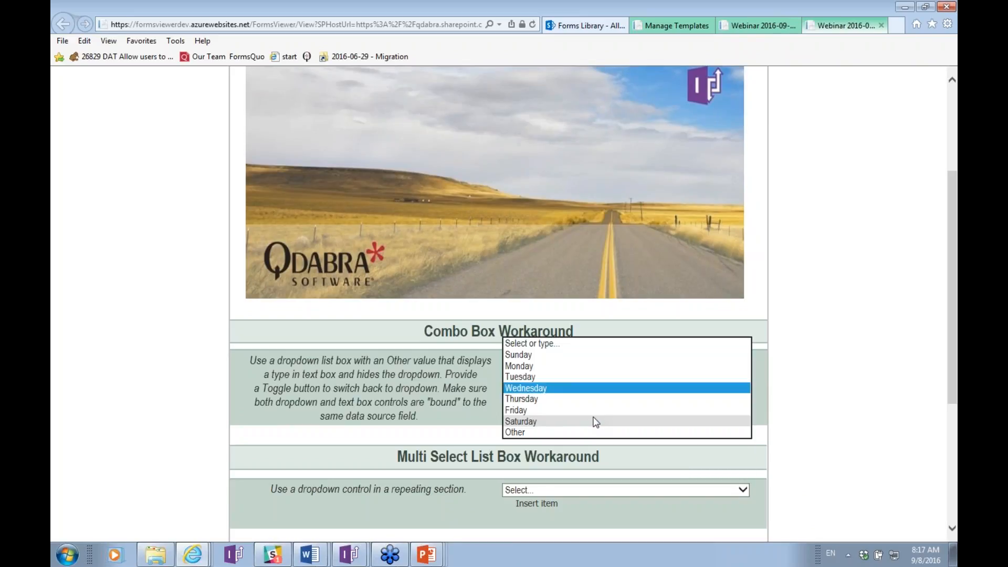
pyautogui.click(593, 431)
pyautogui.press('Return')
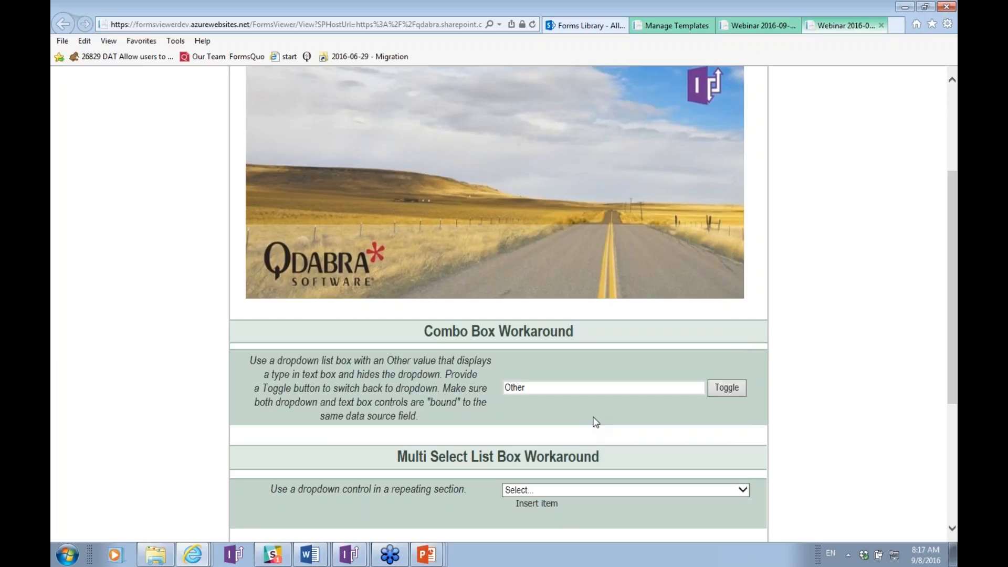
pyautogui.click(606, 382)
pyautogui.doubleClick(607, 382)
pyautogui.write('Some other day')
pyautogui.press('Tab')
# Toggle the combo box back to a dropdown and select Friday.
pyautogui.click(740, 391)
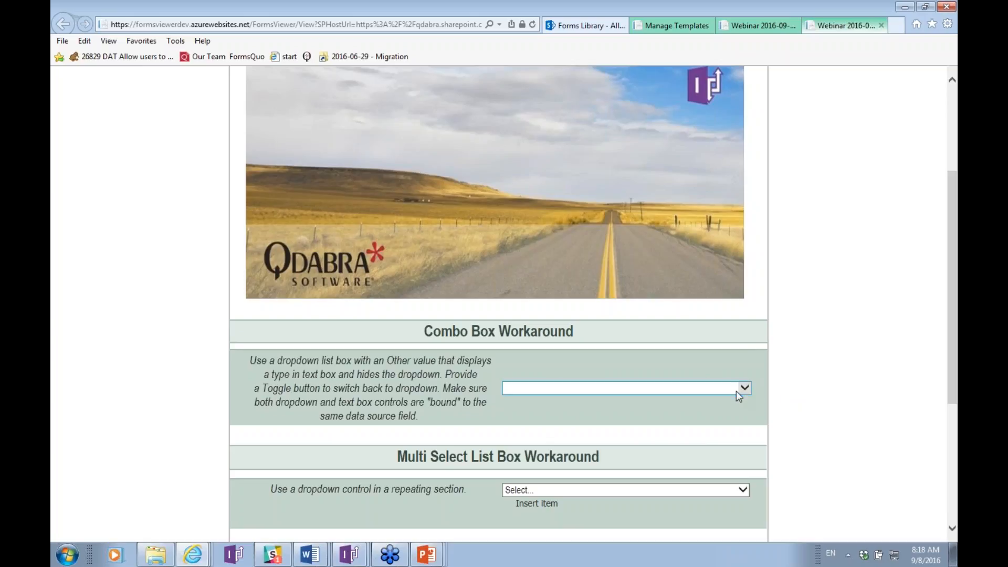
pyautogui.click(736, 390)
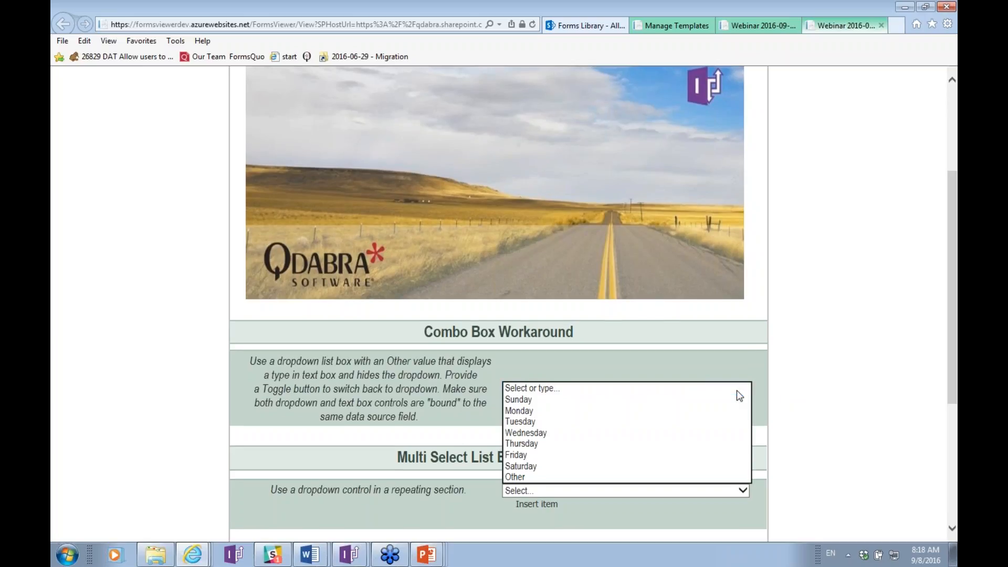
pyautogui.click(621, 455)
pyautogui.scroll(-3, 810, 403)
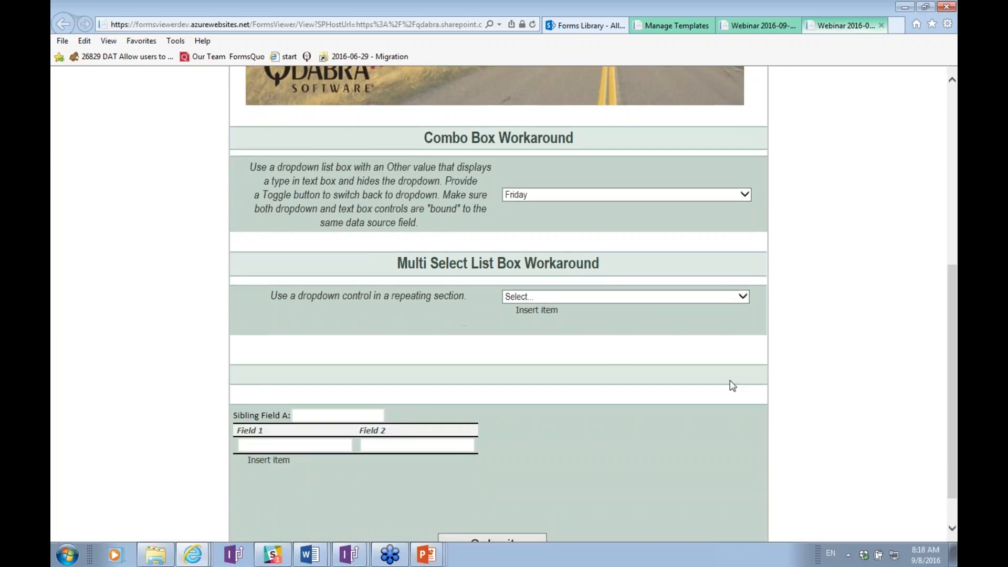
# Add Monday, Wednesday and Friday as three entries in the day list.
pyautogui.click(556, 300)
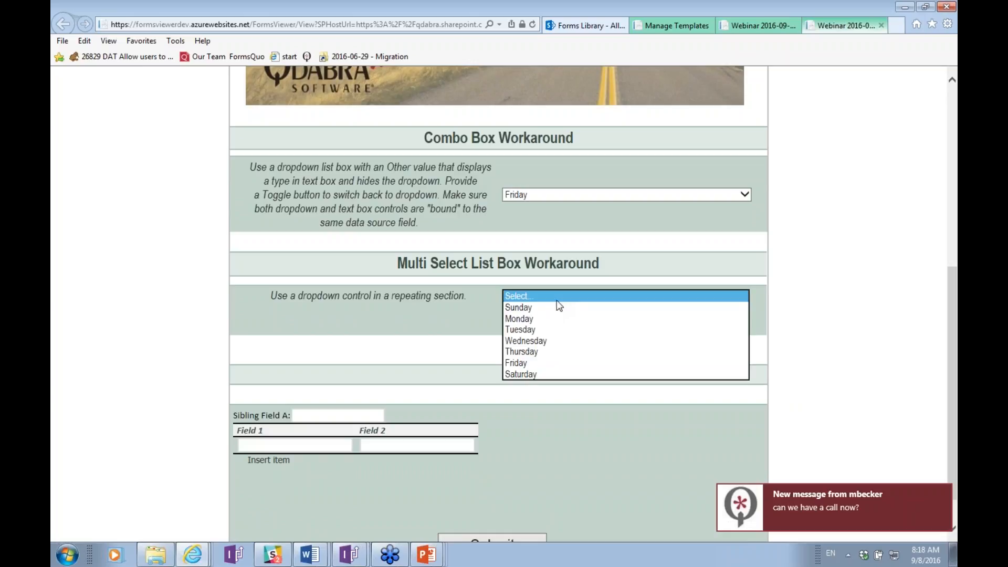
pyautogui.click(547, 322)
pyautogui.click(546, 314)
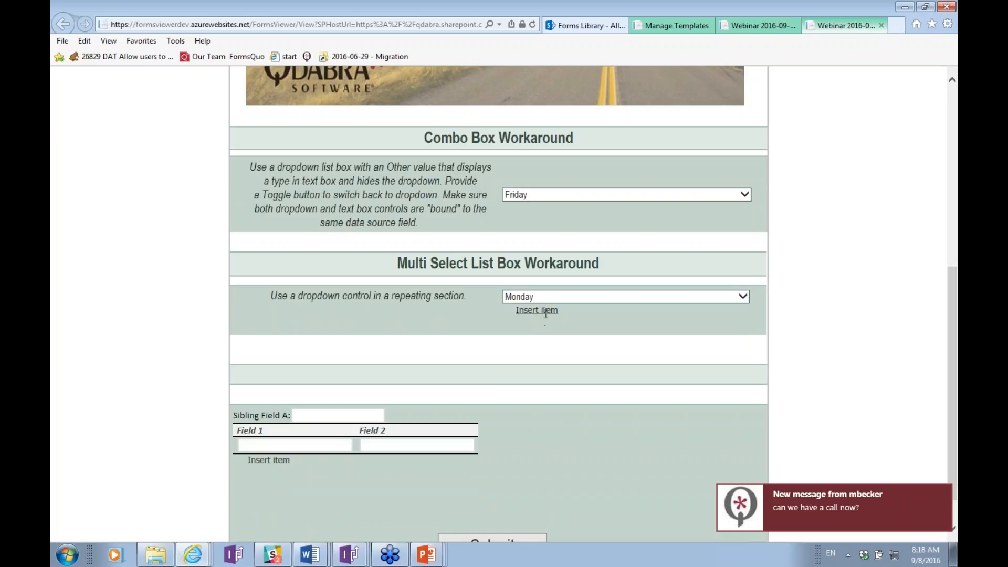
pyautogui.click(546, 315)
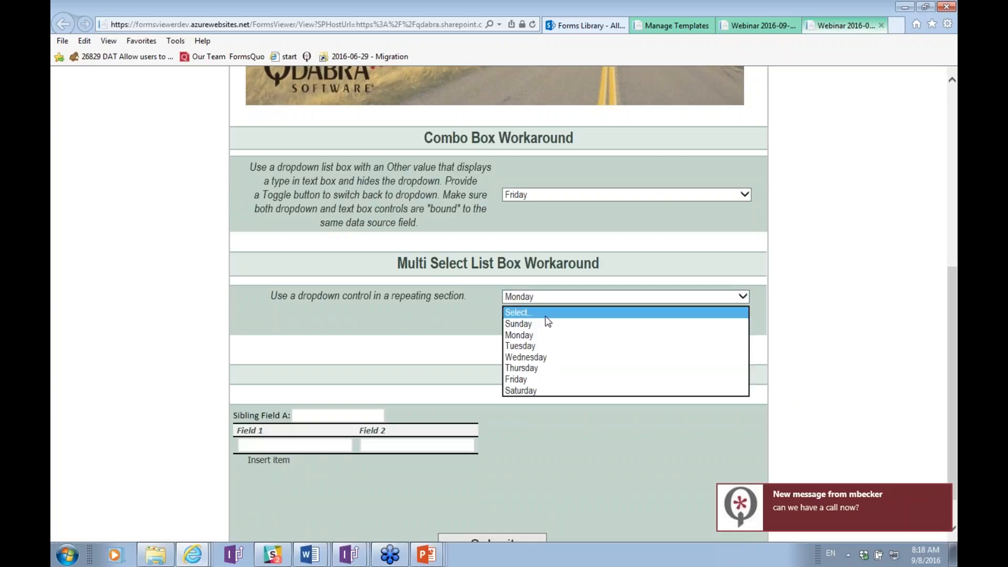
pyautogui.click(540, 362)
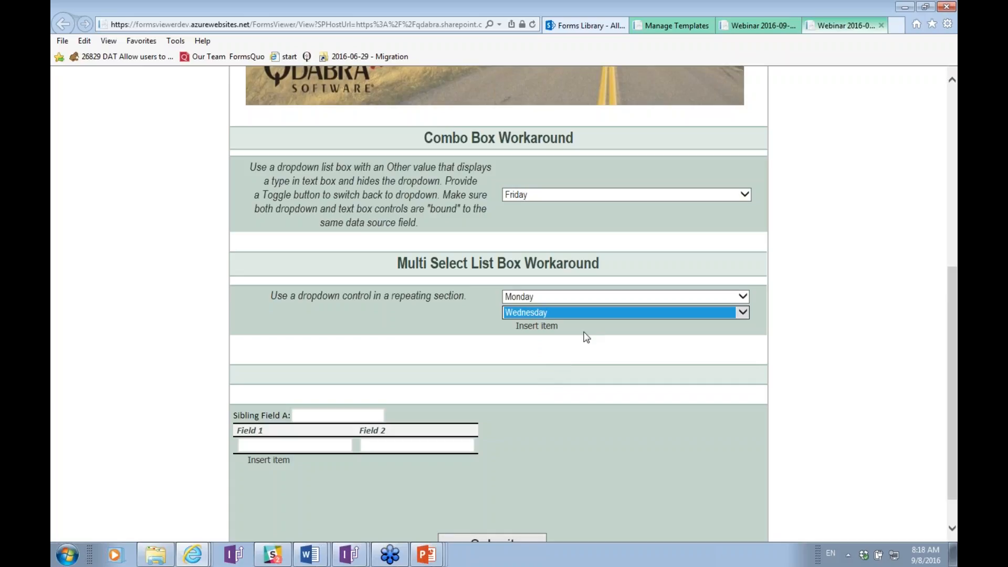
pyautogui.click(551, 327)
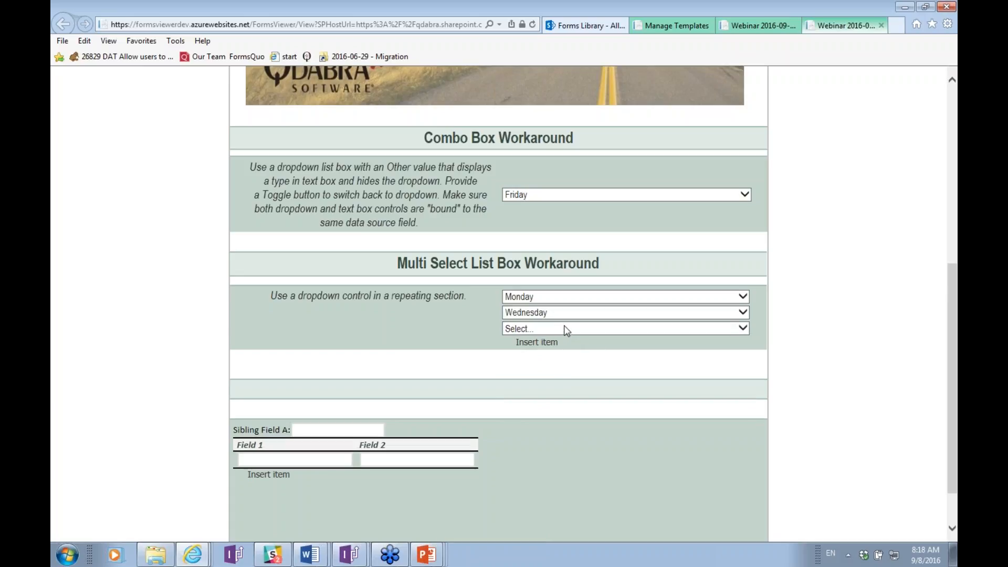
pyautogui.click(562, 328)
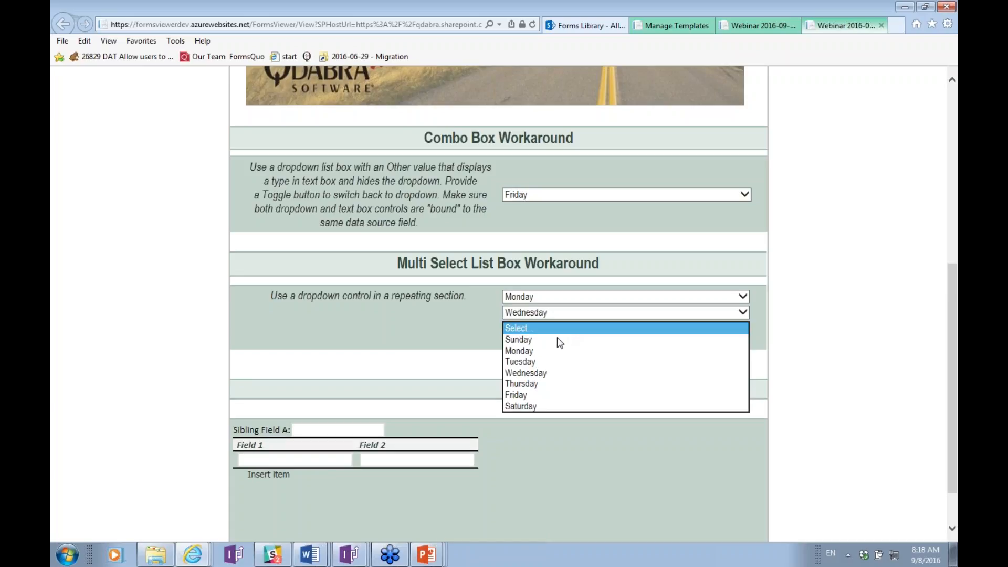
pyautogui.click(553, 400)
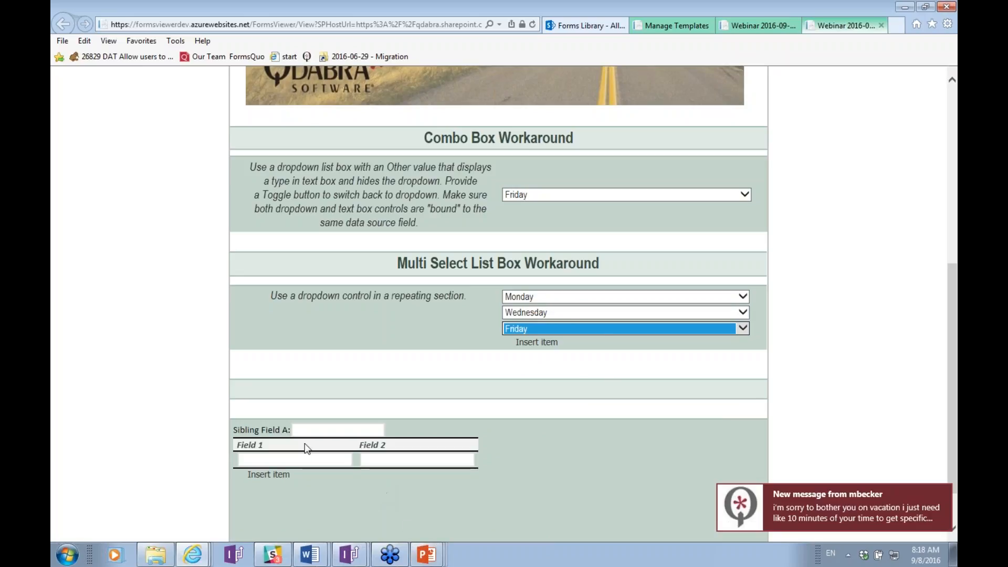
# Enter 'funky data' in Sibling Field A and 'eggs', 'bacon' in the first table row.
pyautogui.click(323, 429)
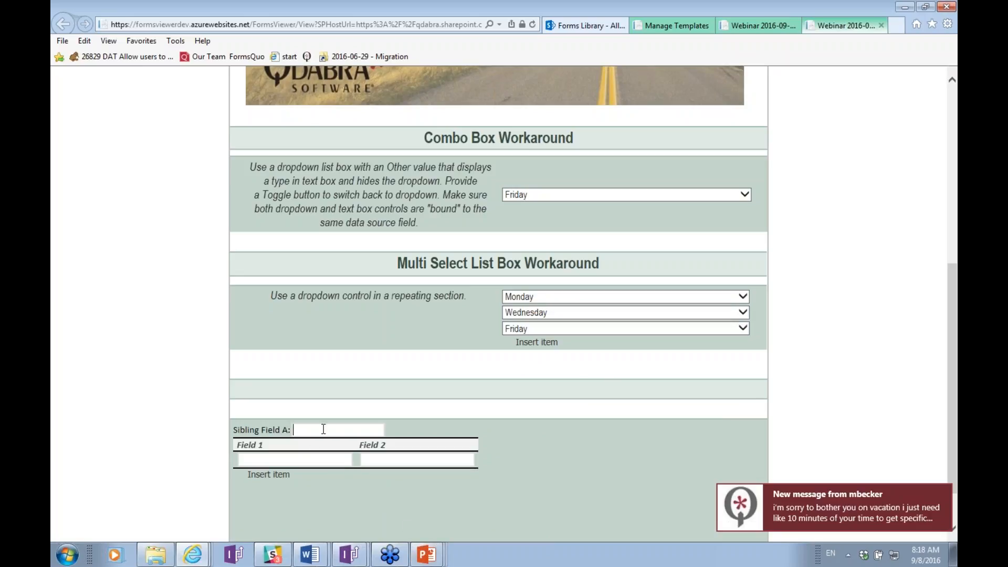
pyautogui.write('funky data')
pyautogui.press('Tab')
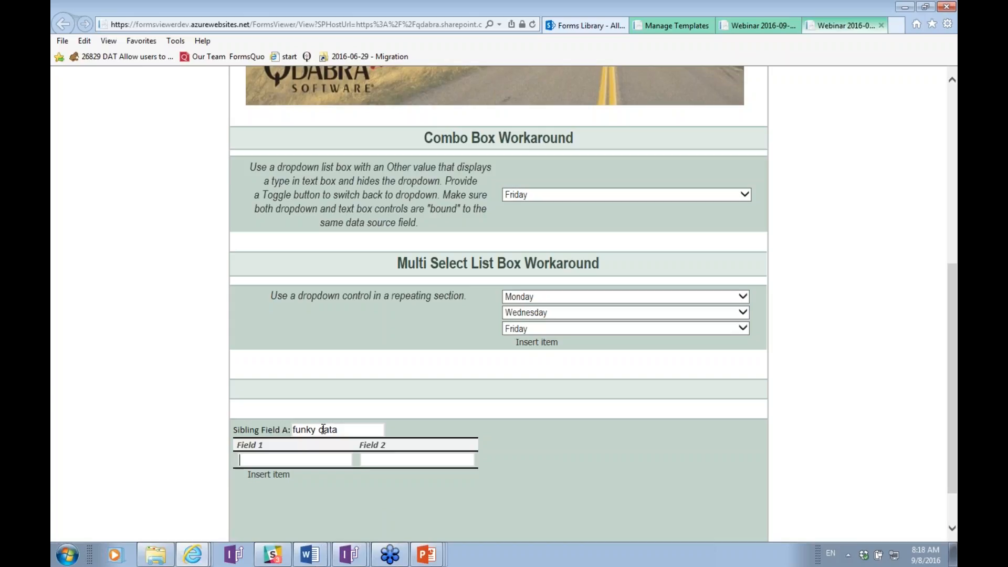
pyautogui.write('eggs')
pyautogui.press('Tab')
pyautogui.write('bacon')
pyautogui.press('Tab')
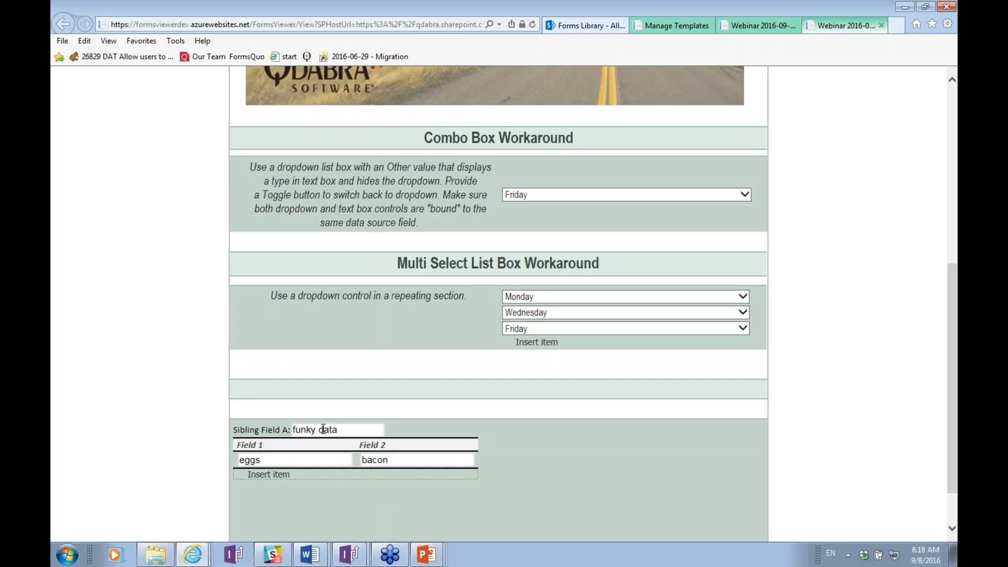
# Add a second table row with 'coffee' and submit the form.
pyautogui.click(258, 475)
pyautogui.click(273, 477)
pyautogui.write('coffee')
pyautogui.press('Tab')
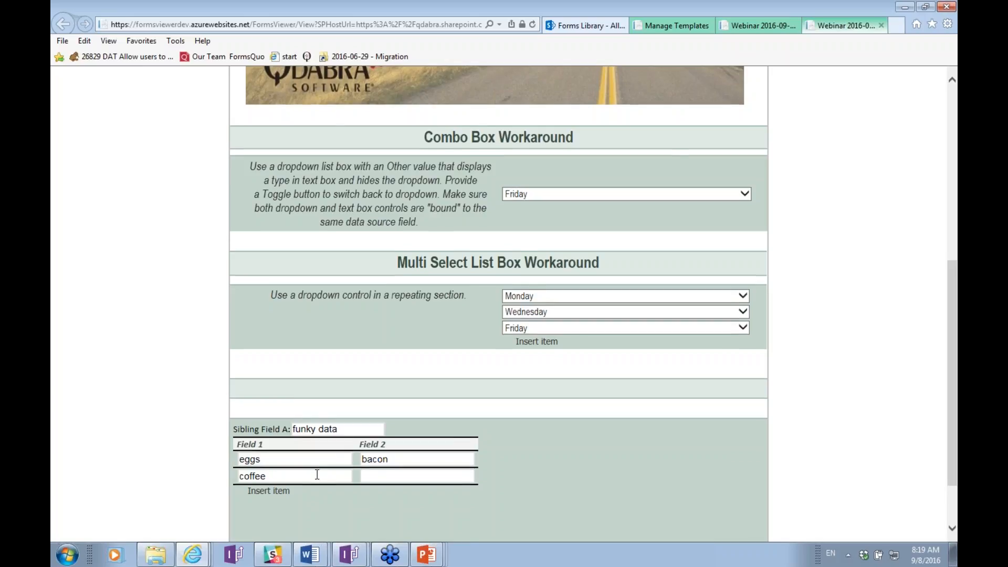
pyautogui.scroll(-2, 368, 485)
pyautogui.click(469, 500)
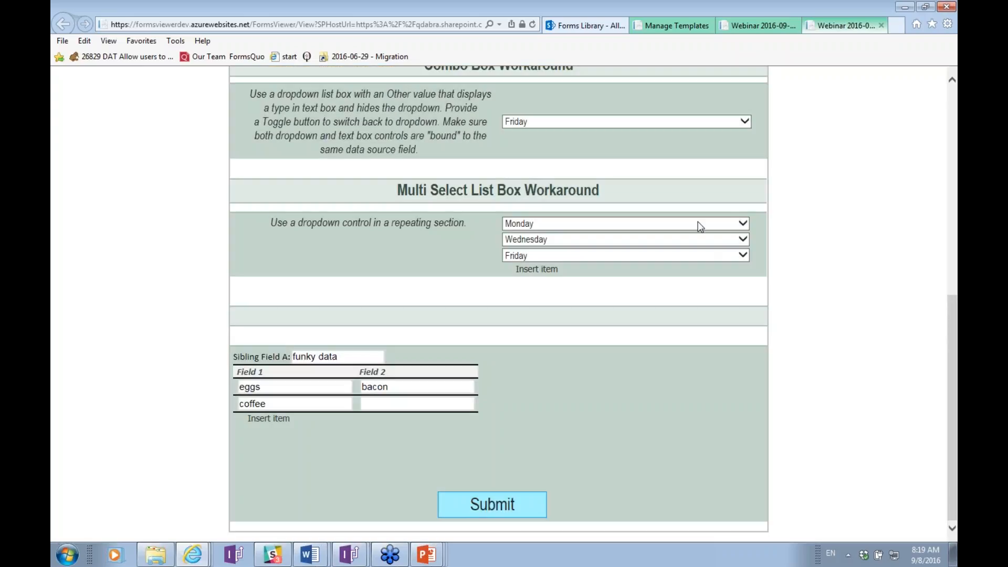
pyautogui.click(586, 25)
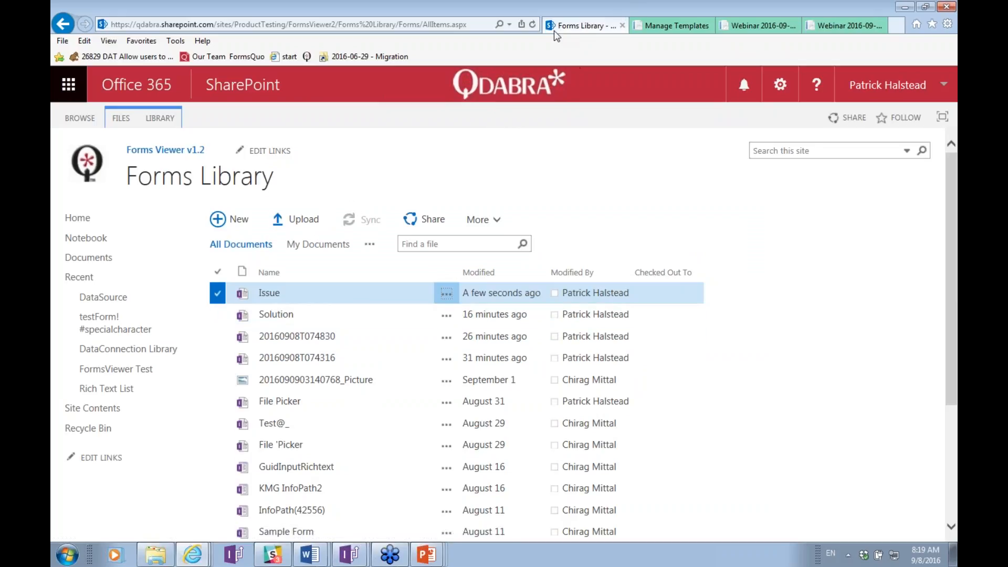
# Refresh the Forms Library and download the Solution.xml item.
pyautogui.click(531, 24)
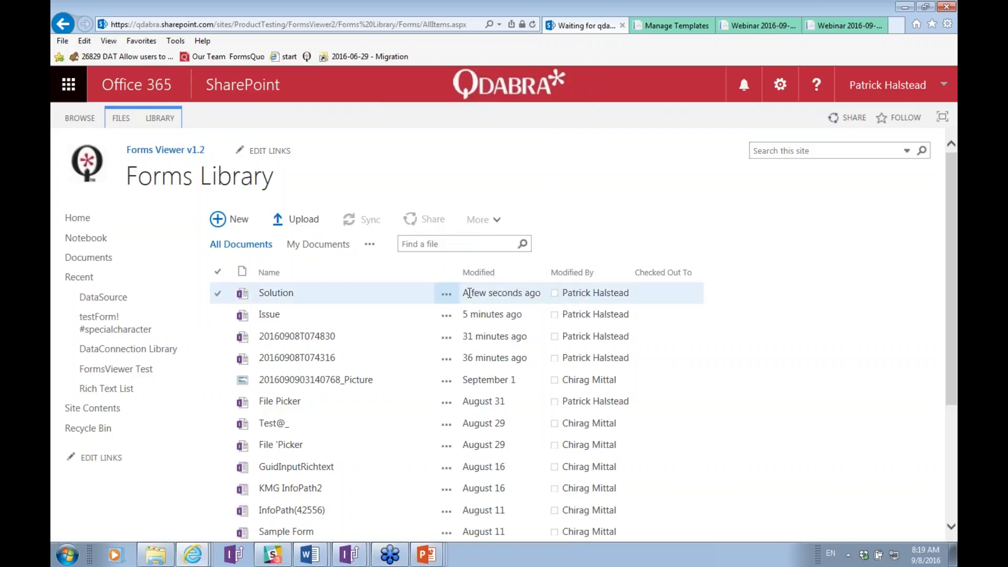
pyautogui.click(446, 295)
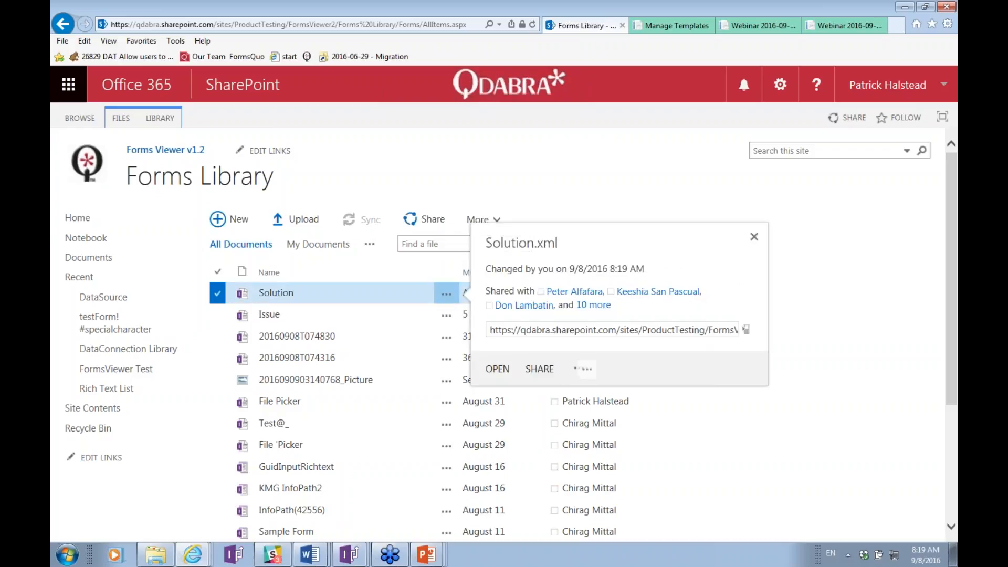
pyautogui.click(578, 368)
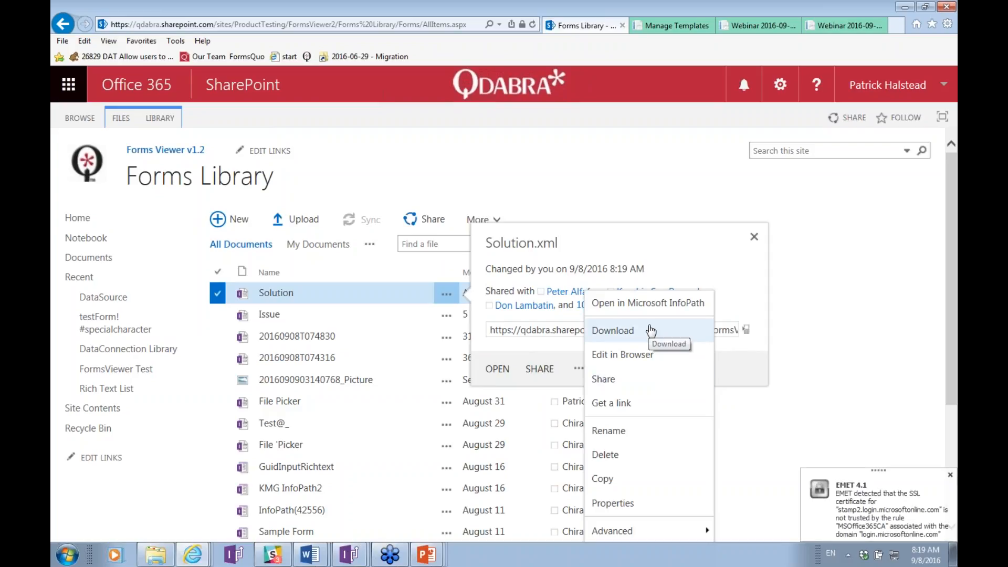
pyautogui.click(651, 331)
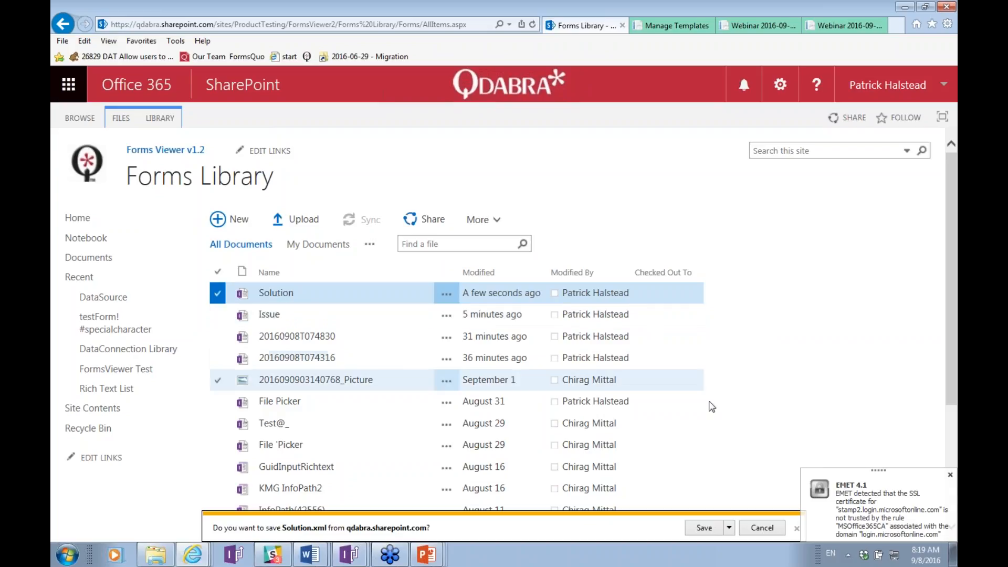
# Save the download as Solution.xml, replacing the existing copy.
pyautogui.click(734, 528)
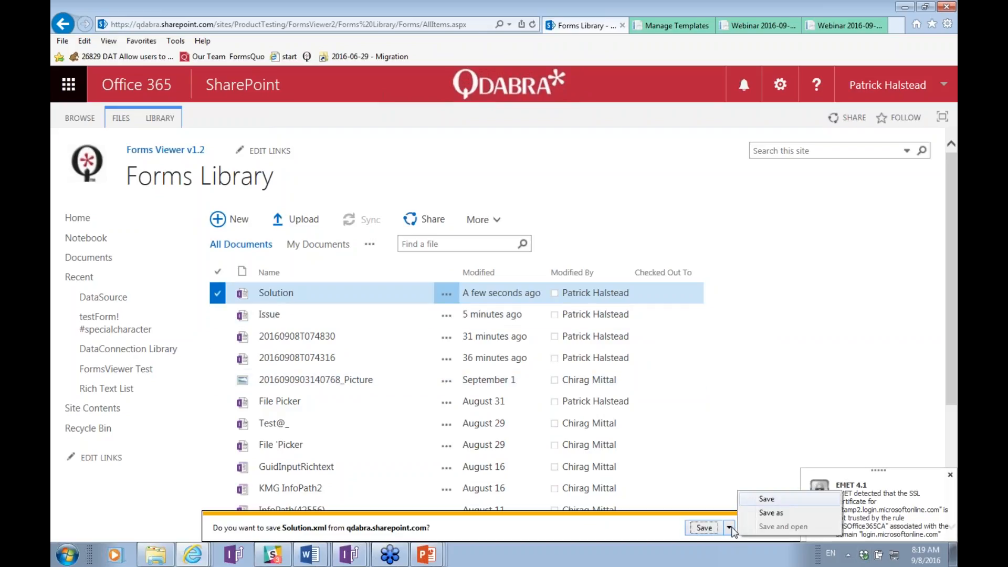
pyautogui.click(774, 516)
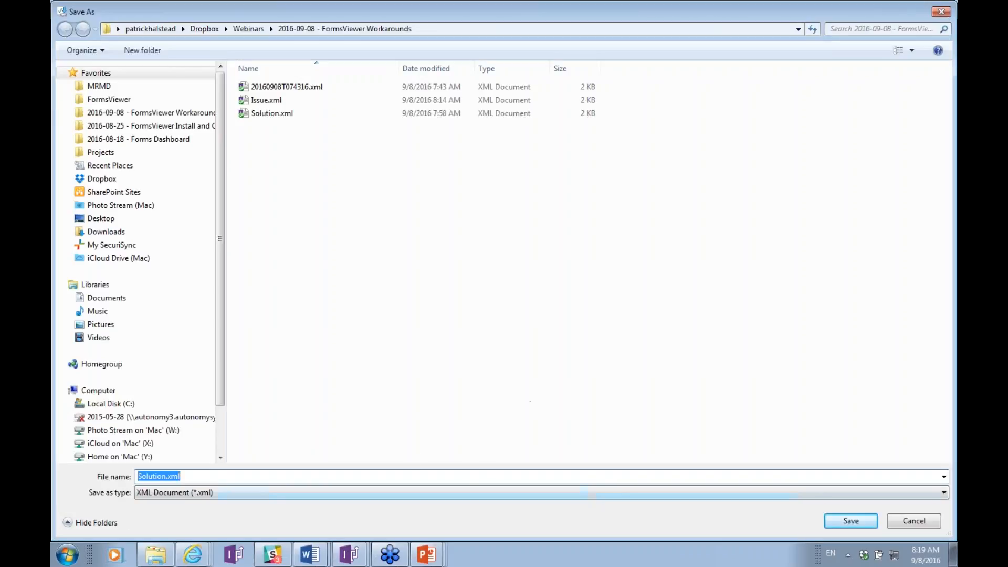
pyautogui.press('Return')
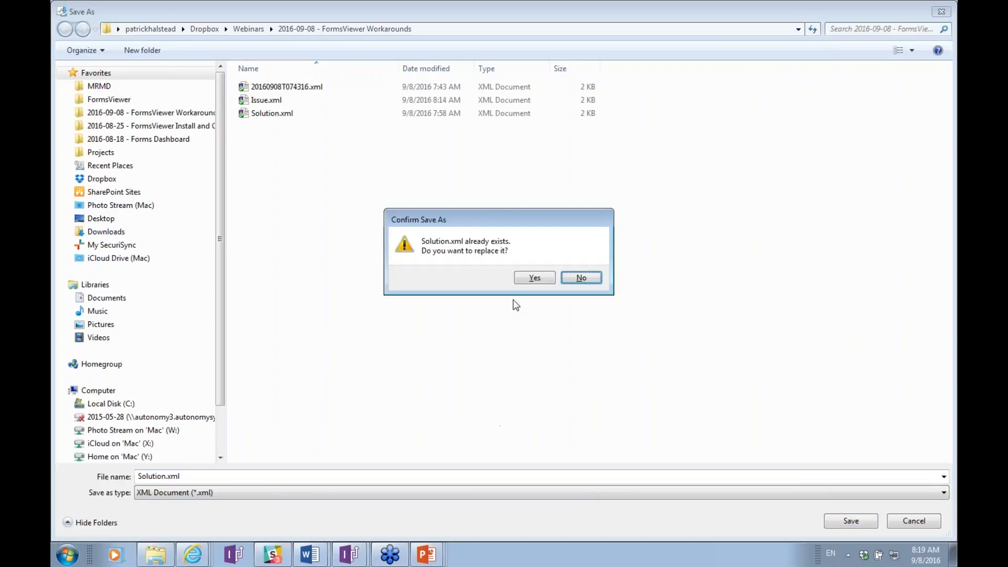
pyautogui.click(534, 281)
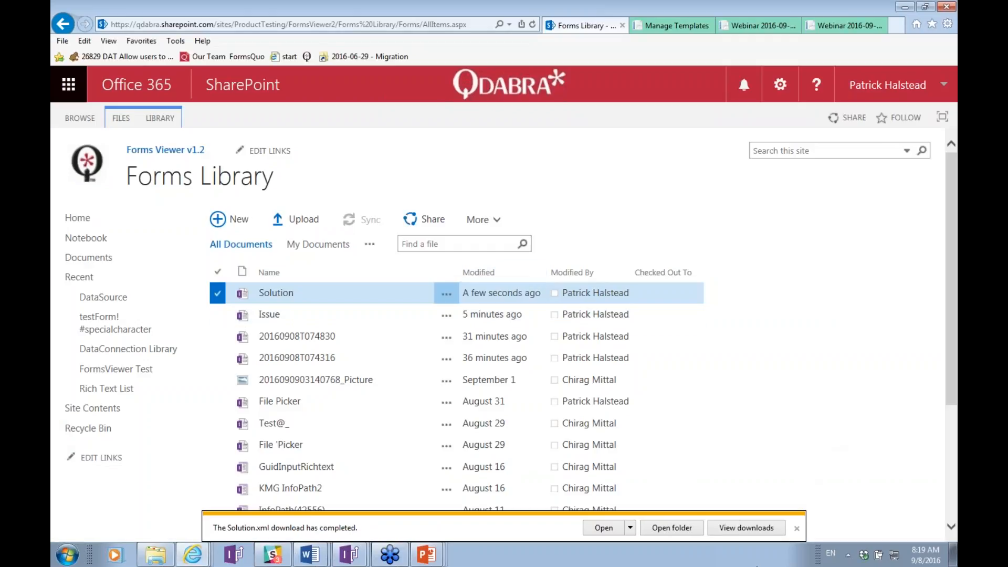
pyautogui.click(797, 529)
# Set Solution.xml as the preview sample data file in Form Options.
pyautogui.hotkey('alt', 'Tab')
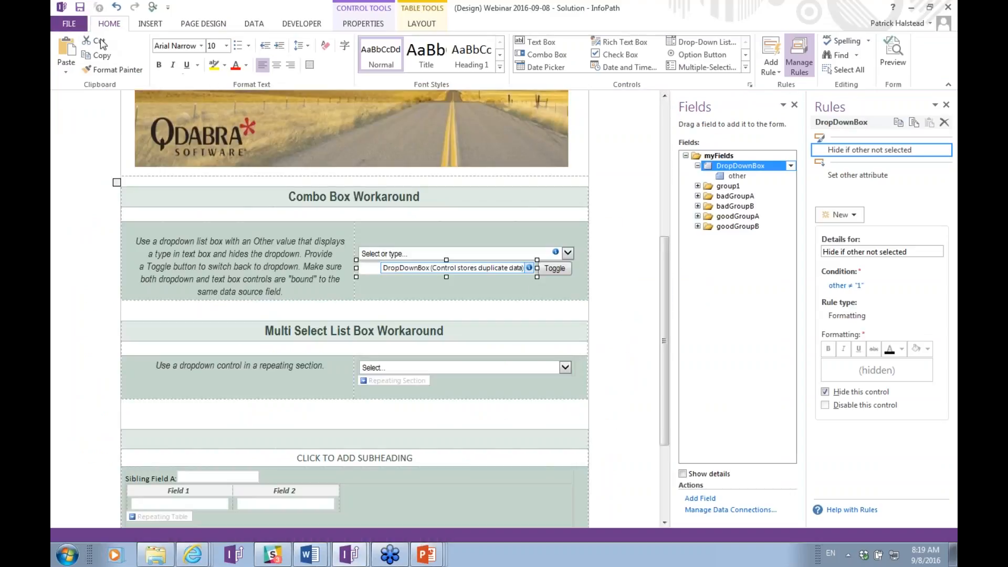
pyautogui.click(77, 29)
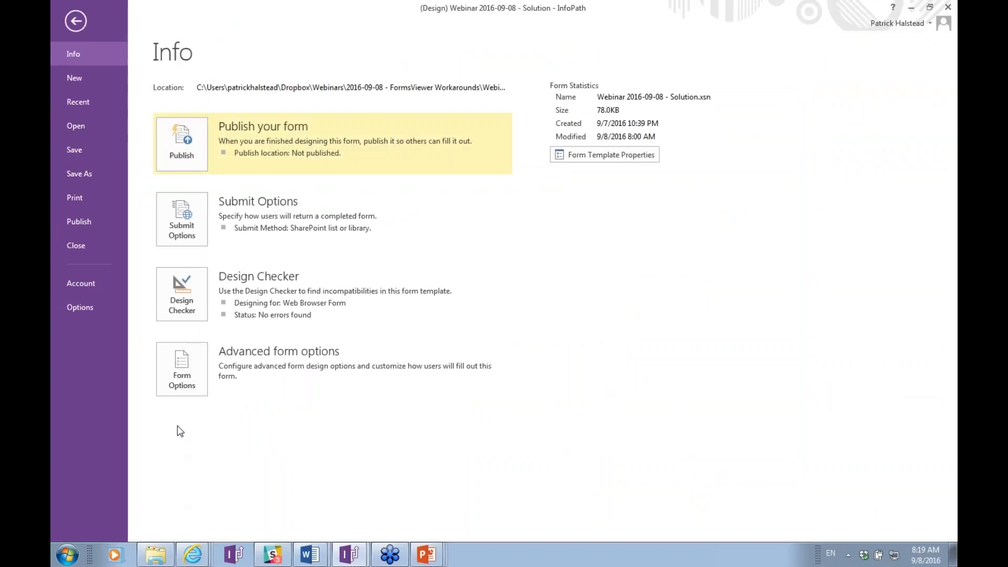
pyautogui.click(175, 387)
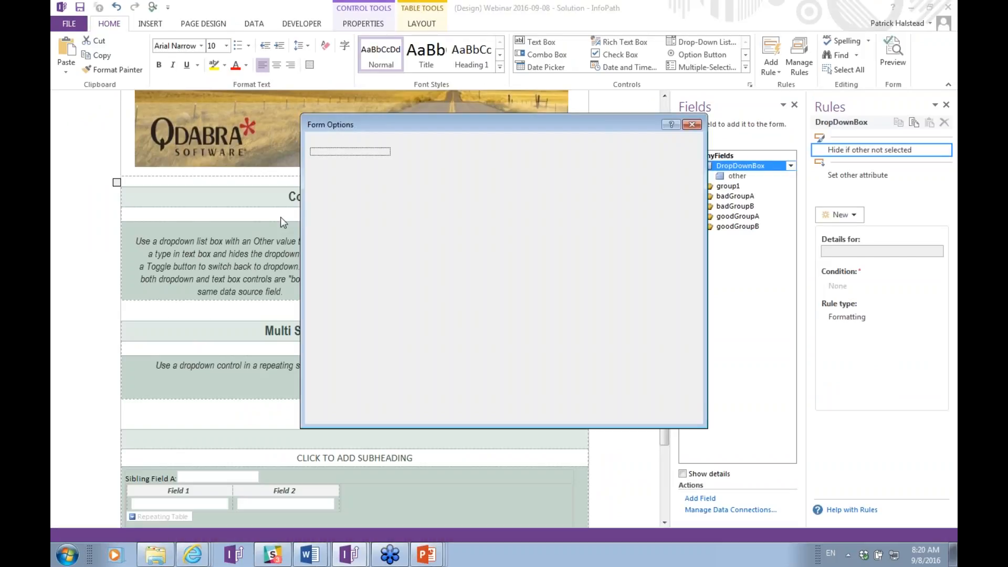
pyautogui.click(334, 210)
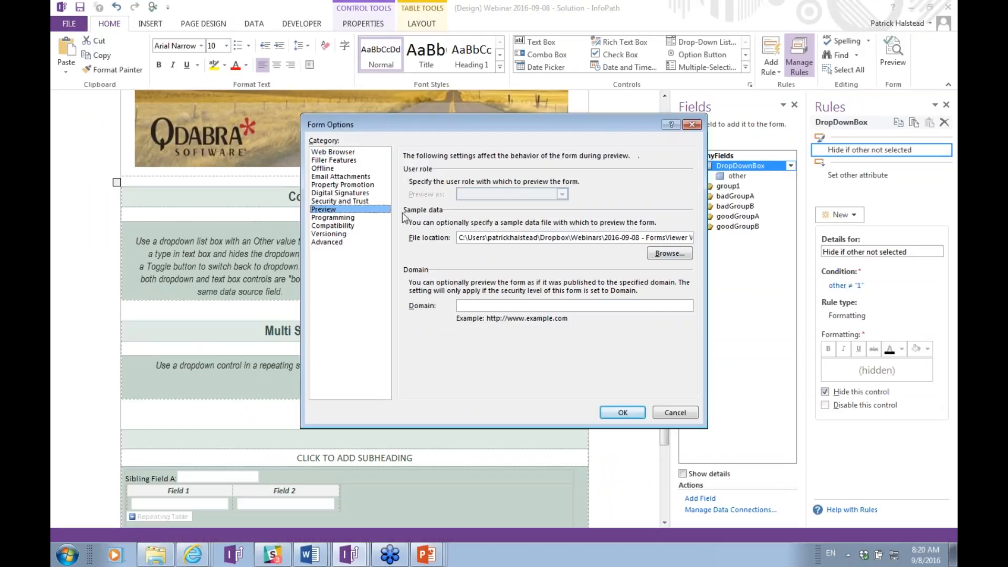
pyautogui.click(680, 255)
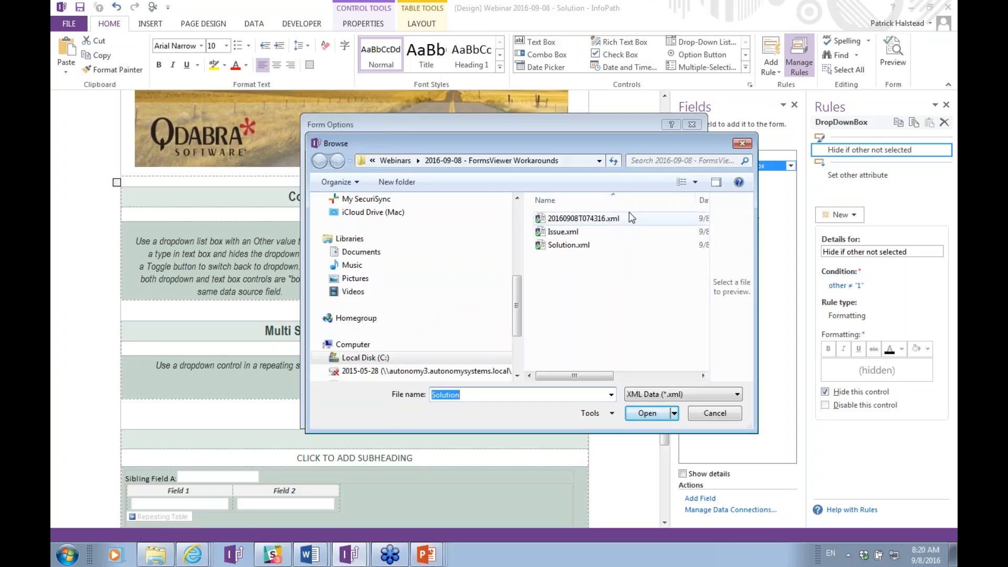
pyautogui.doubleClick(575, 246)
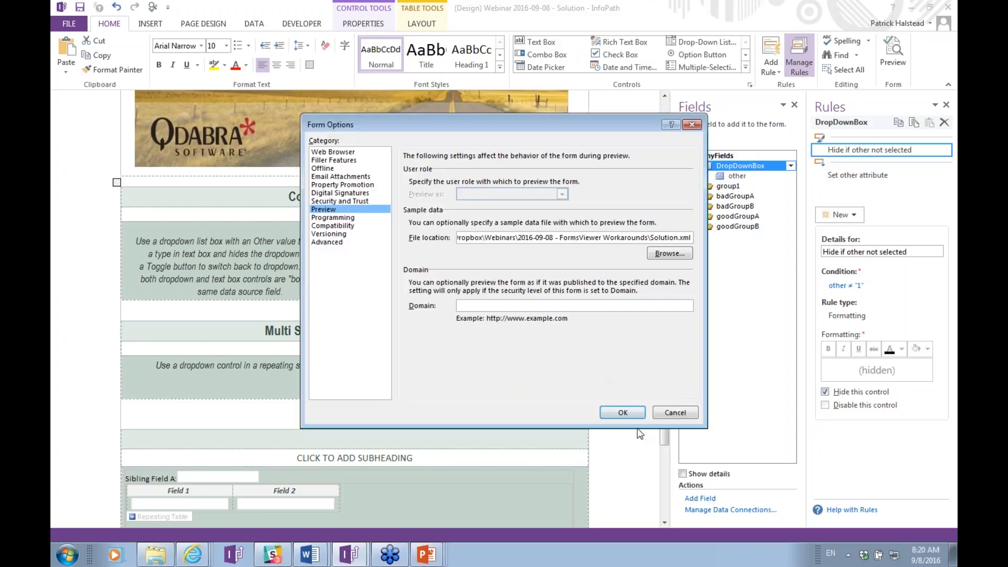
pyautogui.click(623, 414)
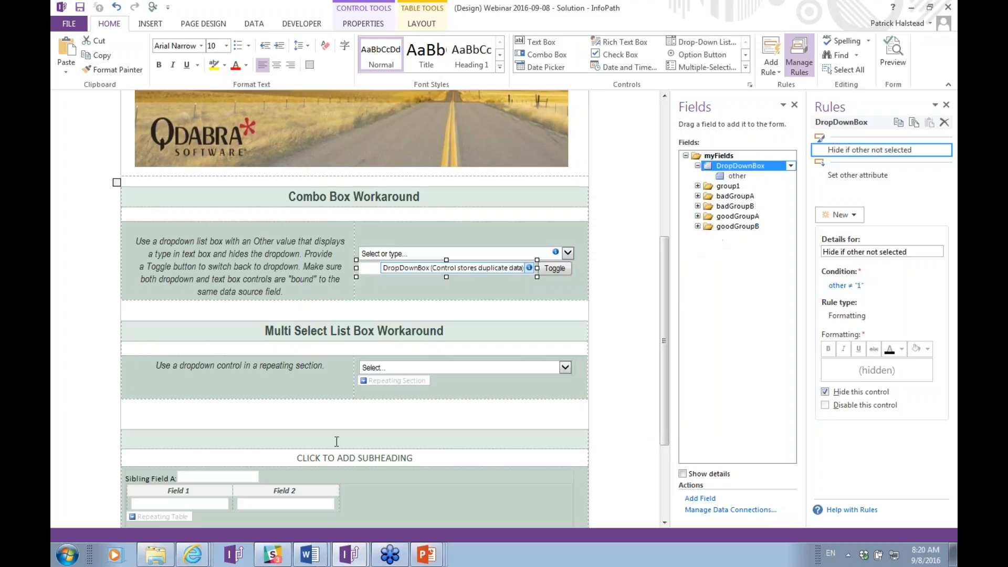
# Inspect the Field 1 and Sibling Field A bindings in a widened Fields pane, then preview.
pyautogui.click(211, 503)
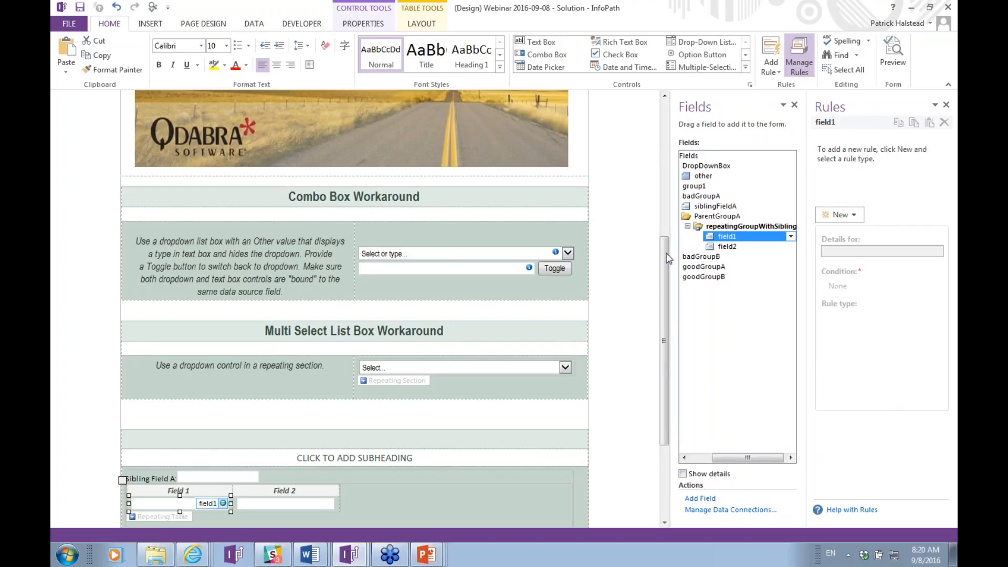
pyautogui.moveTo(672, 232); pyautogui.dragTo(612, 232)
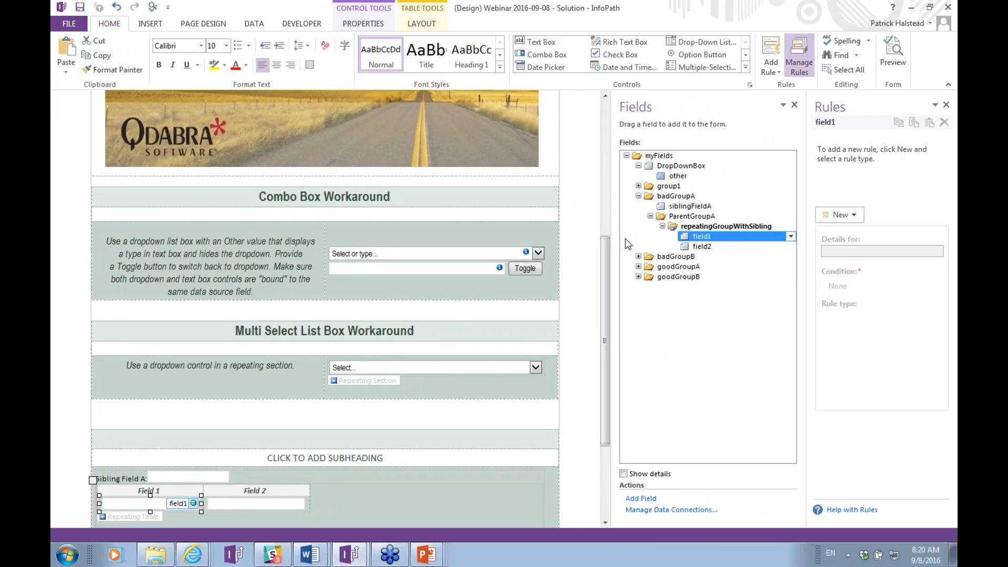
pyautogui.scroll(-5, 483, 310)
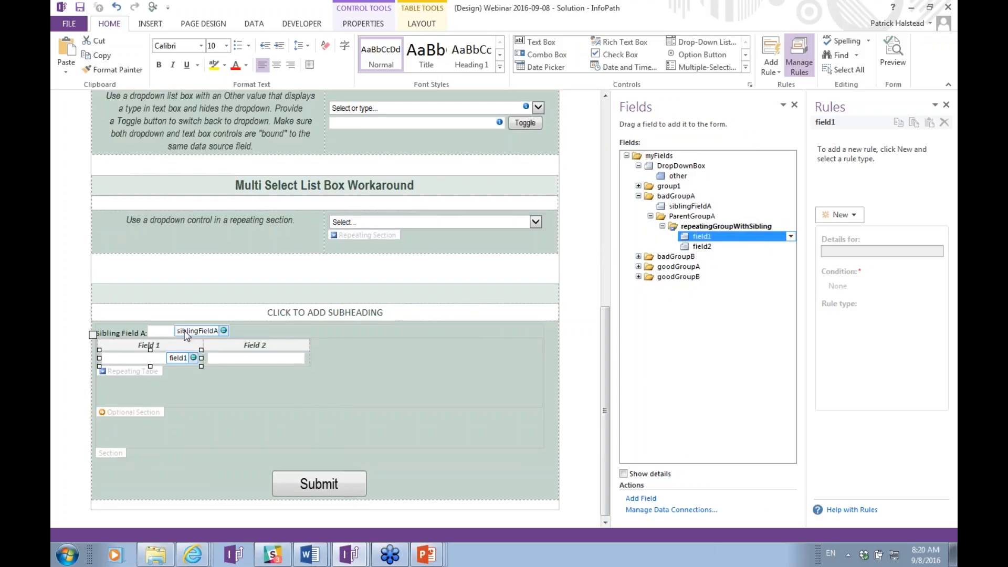
pyautogui.click(186, 334)
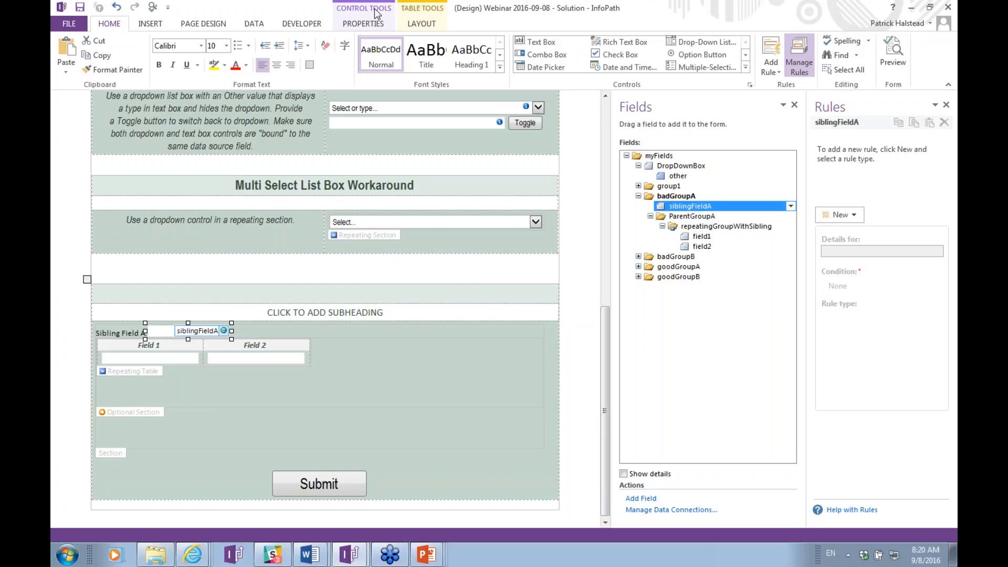
pyautogui.click(151, 7)
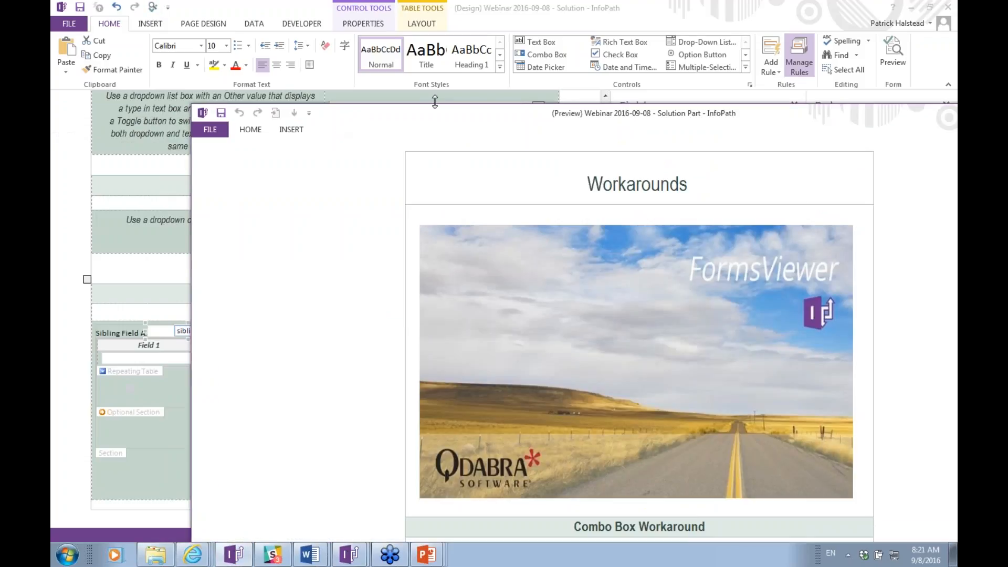
# Check the preview's loaded Friday, funky data and eggs/bacon/coffee values.
pyautogui.moveTo(434, 102); pyautogui.dragTo(349, 37)
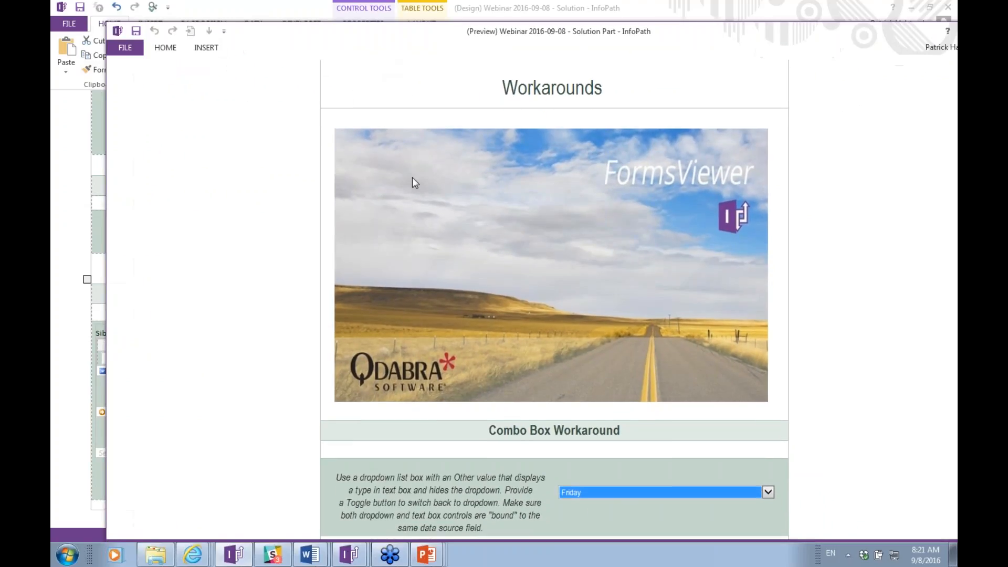
pyautogui.scroll(-7, 411, 177)
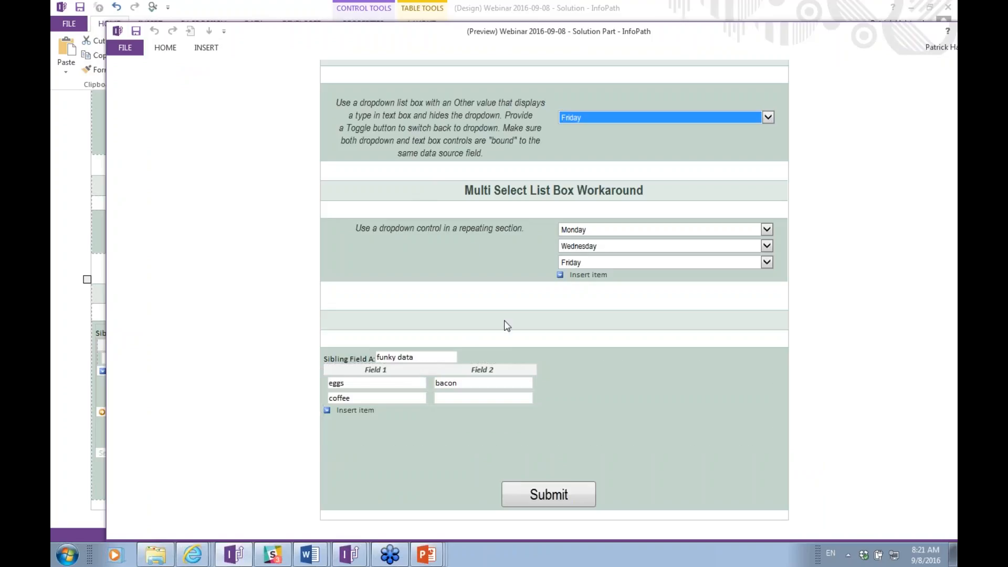
pyautogui.moveTo(331, 39); pyautogui.dragTo(289, 31)
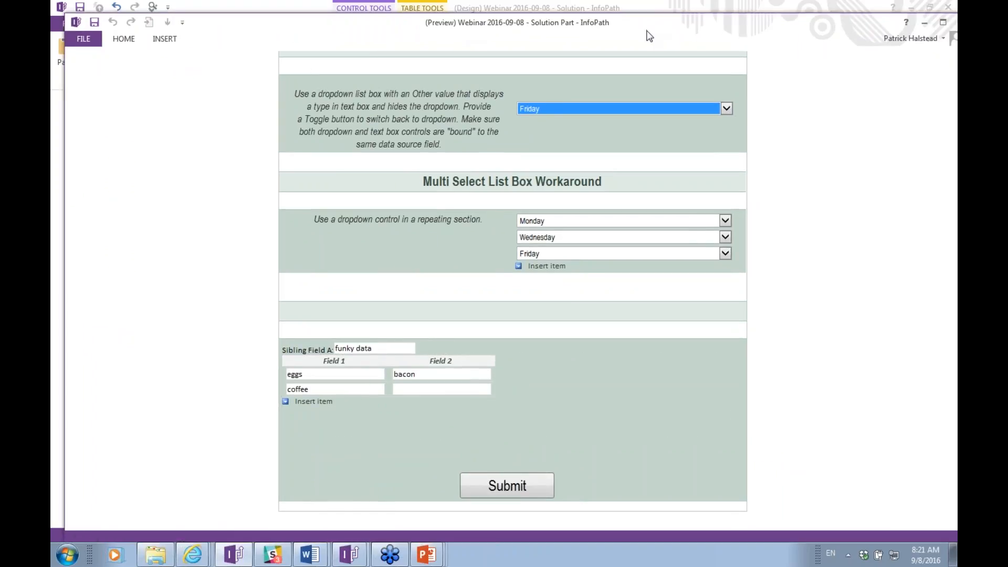
# Return to the Solution template design window.
pyautogui.hotkey('alt', 'Tab')
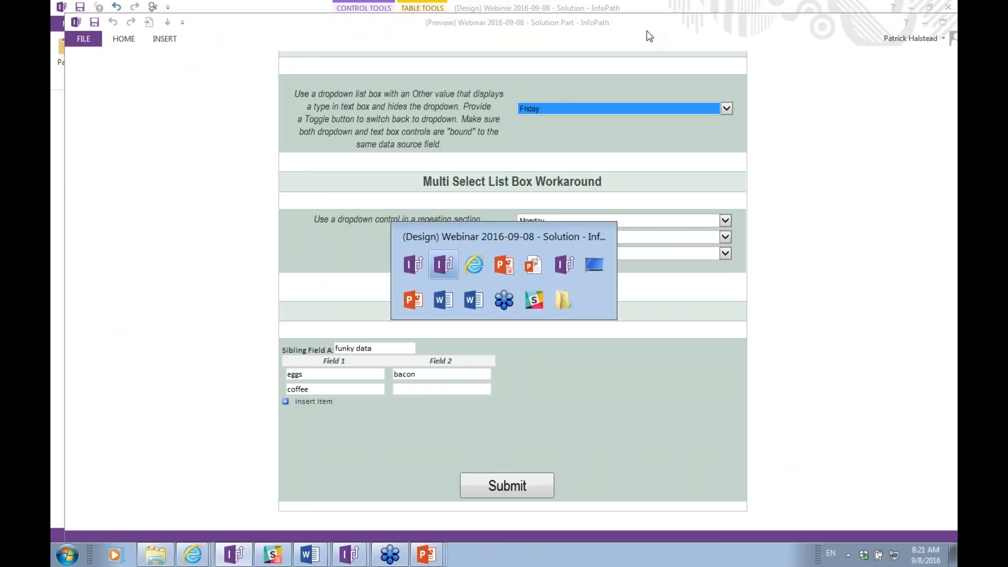
pyautogui.hotkey('alt', 'Tab')
pyautogui.hotkey('alt', 'Tab')
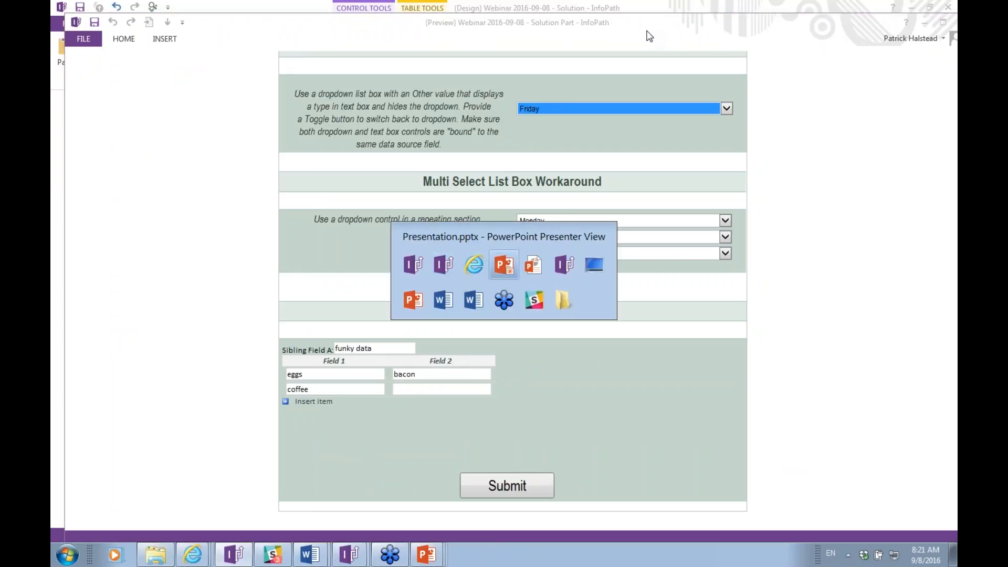
pyautogui.hotkey('alt', 'Tab')
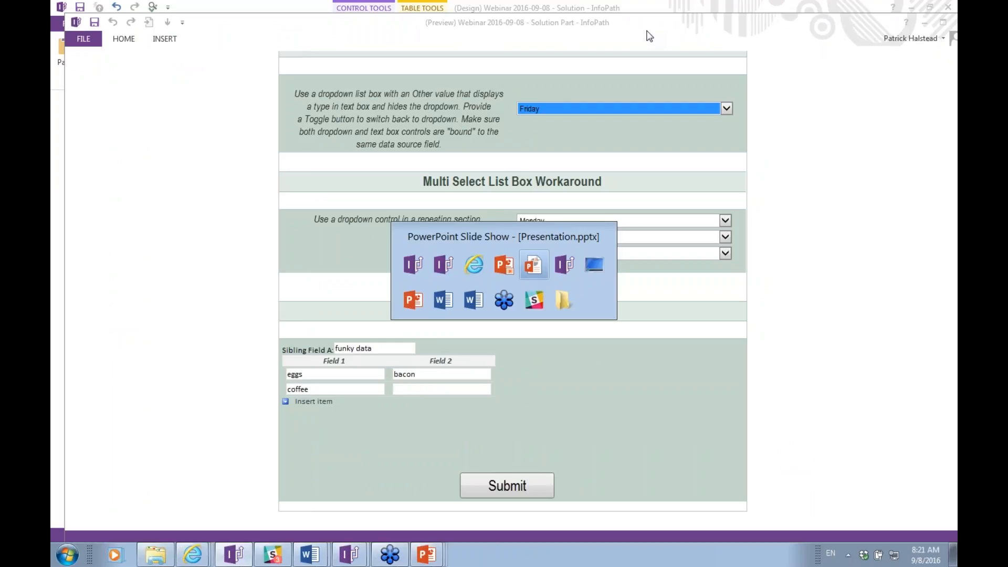
pyautogui.hotkey('alt', 'shift', 'Tab')
pyautogui.hotkey('alt', 'shift', 'Tab')
pyautogui.hotkey('alt', 'shift', 'Tab')
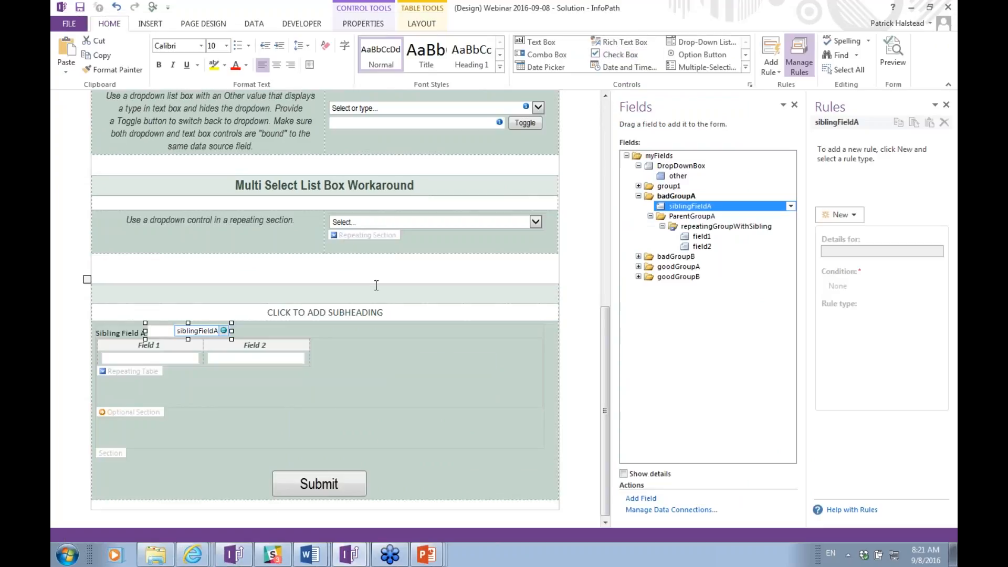
pyautogui.click(401, 113)
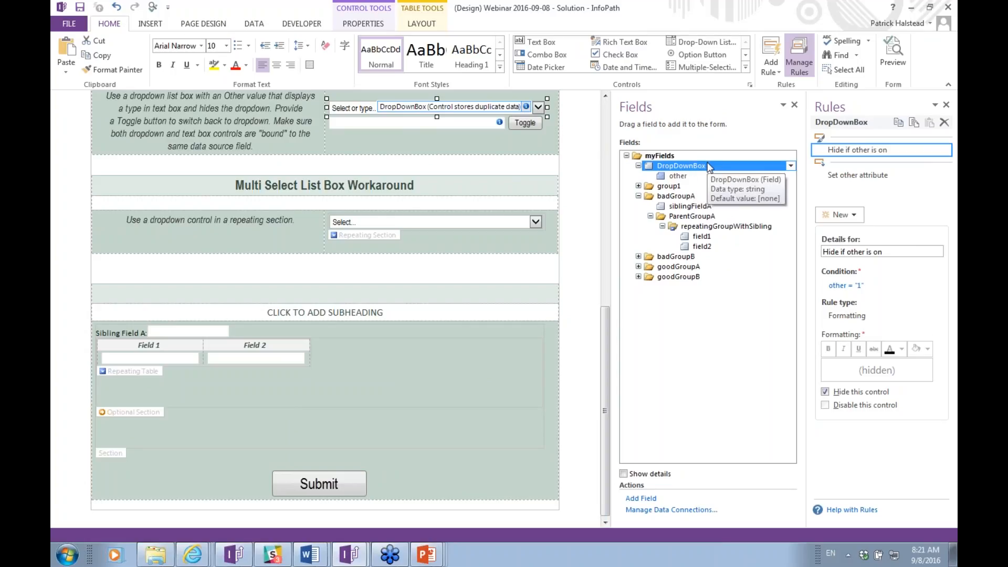
pyautogui.click(640, 499)
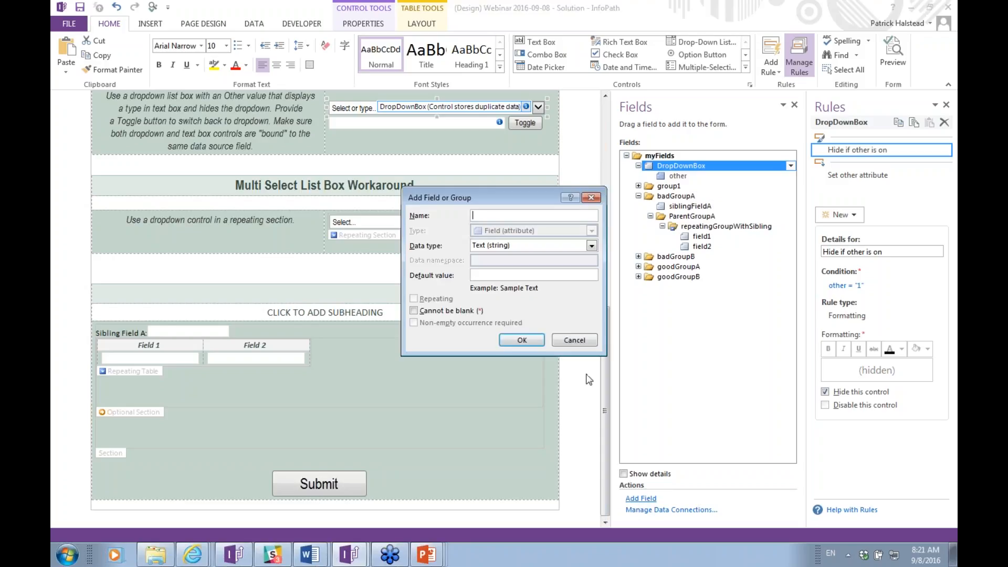
pyautogui.click(578, 342)
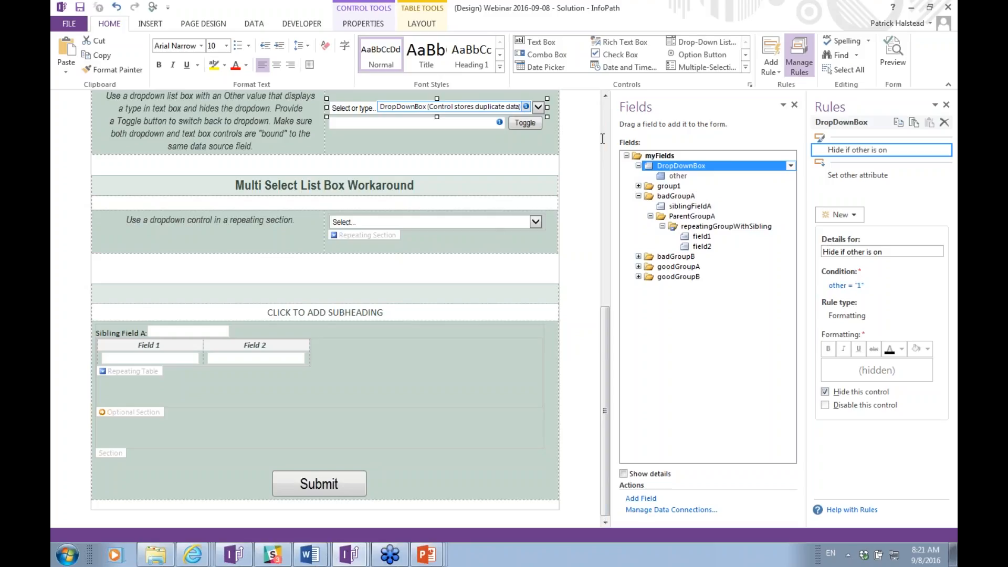
pyautogui.click(845, 286)
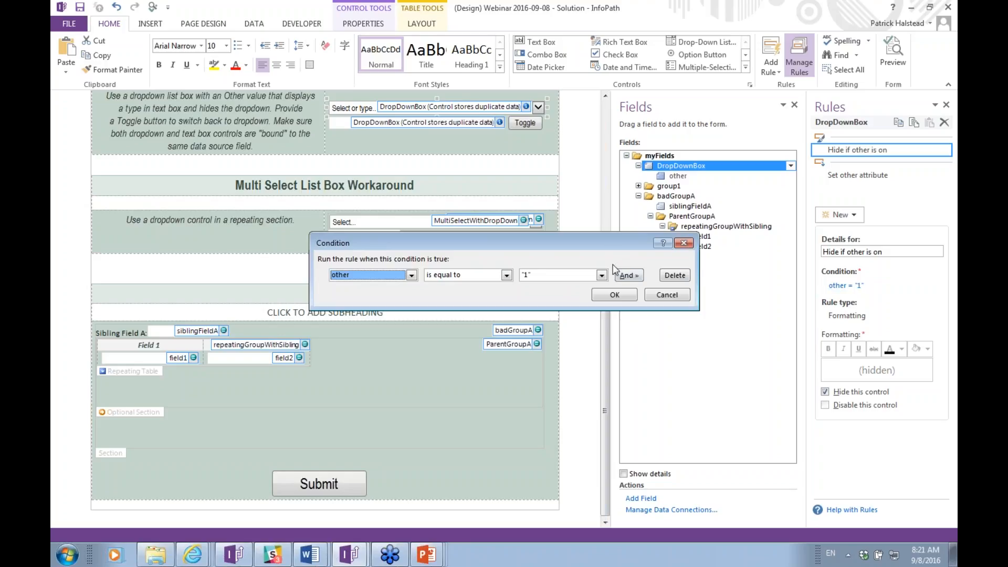
pyautogui.click(612, 294)
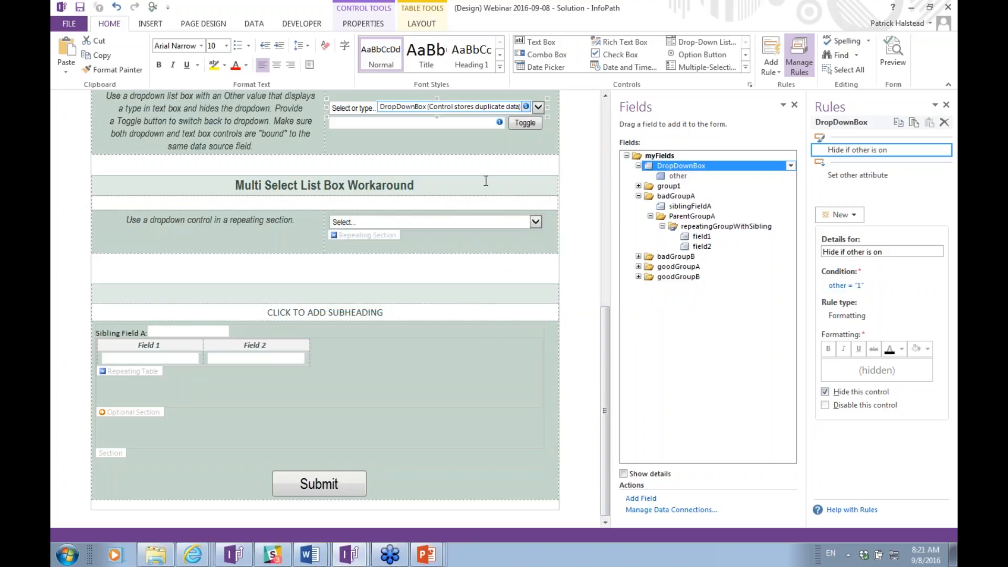
pyautogui.click(415, 127)
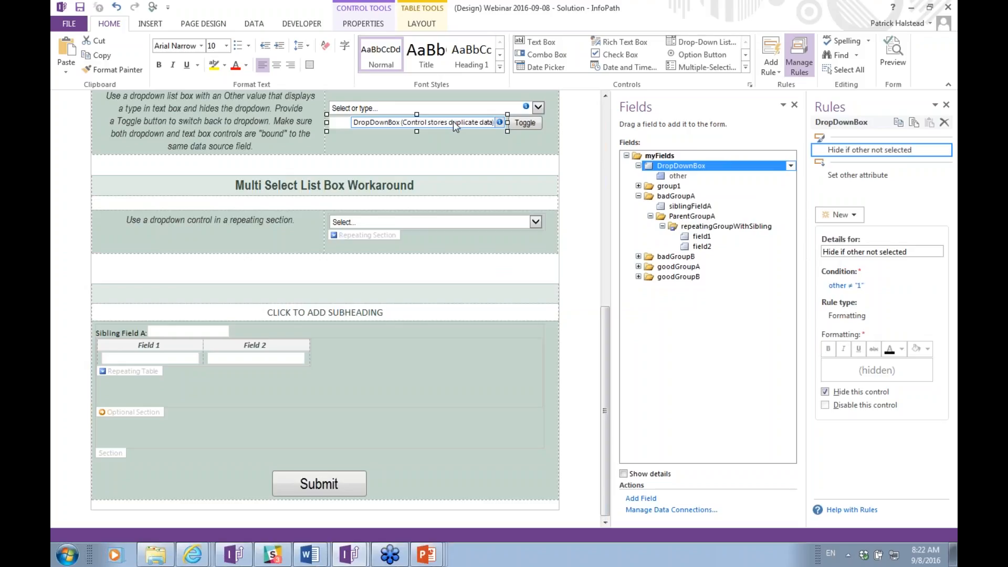
pyautogui.moveTo(454, 112); pyautogui.dragTo(501, 115)
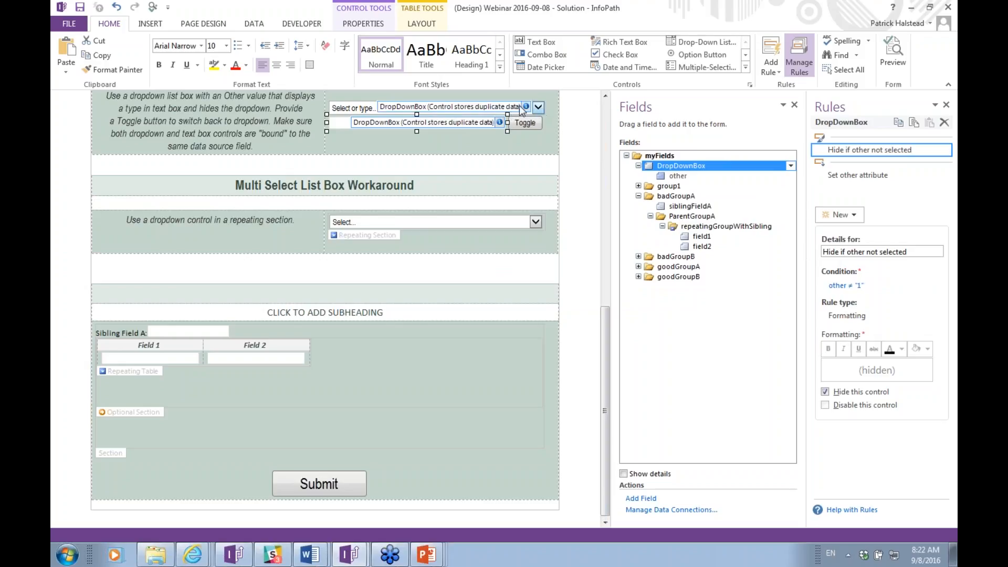
pyautogui.click(528, 126)
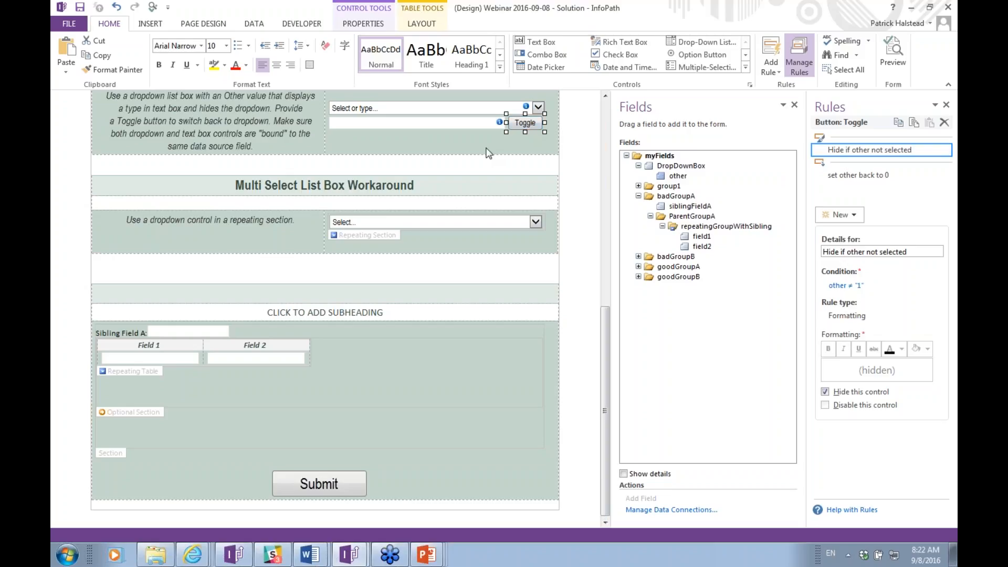
pyautogui.click(400, 228)
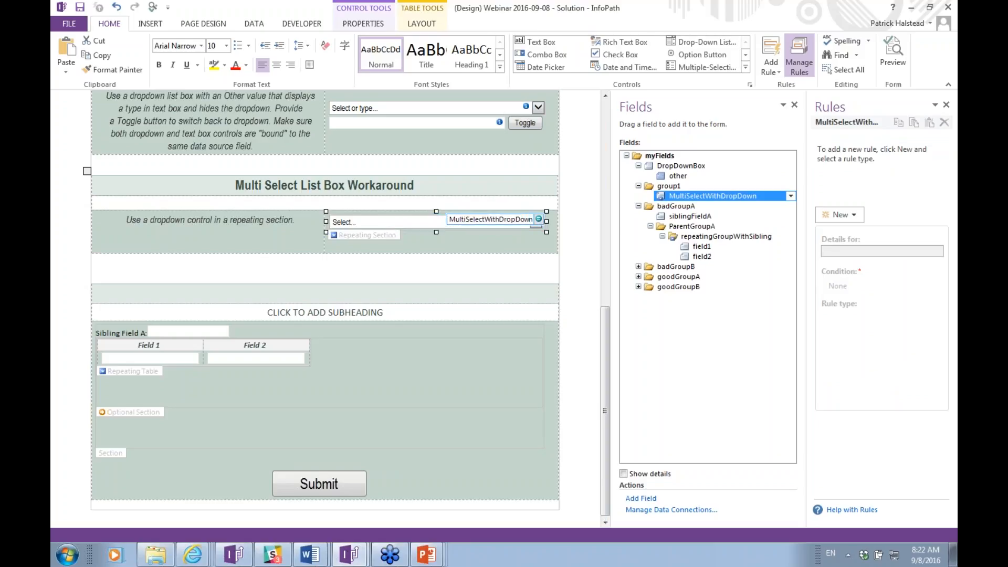
pyautogui.moveTo(700, 202)
pyautogui.click(144, 359)
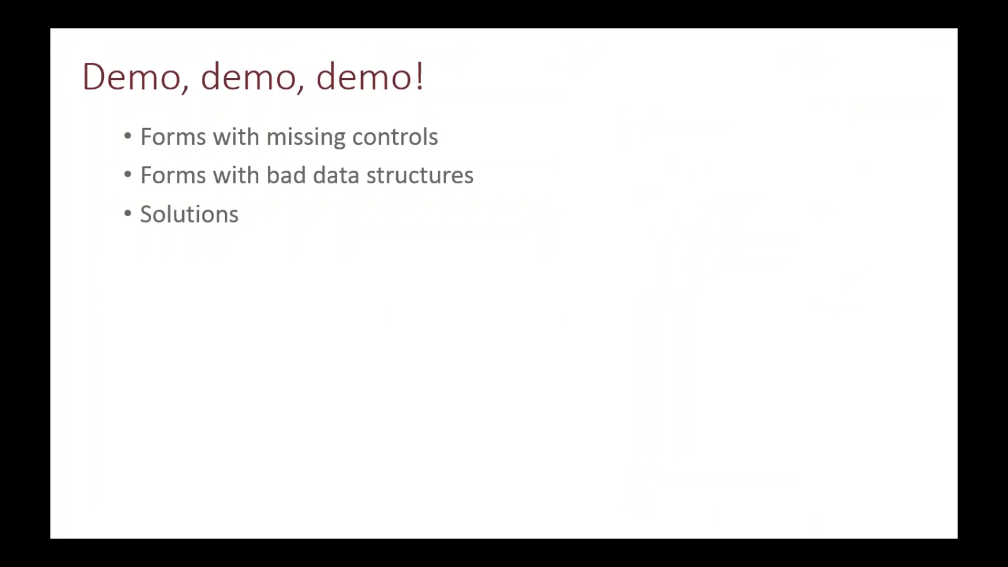
# Advance the slide show to the 'New No-Code Form Scenarios' slide.
pyautogui.press('Right')
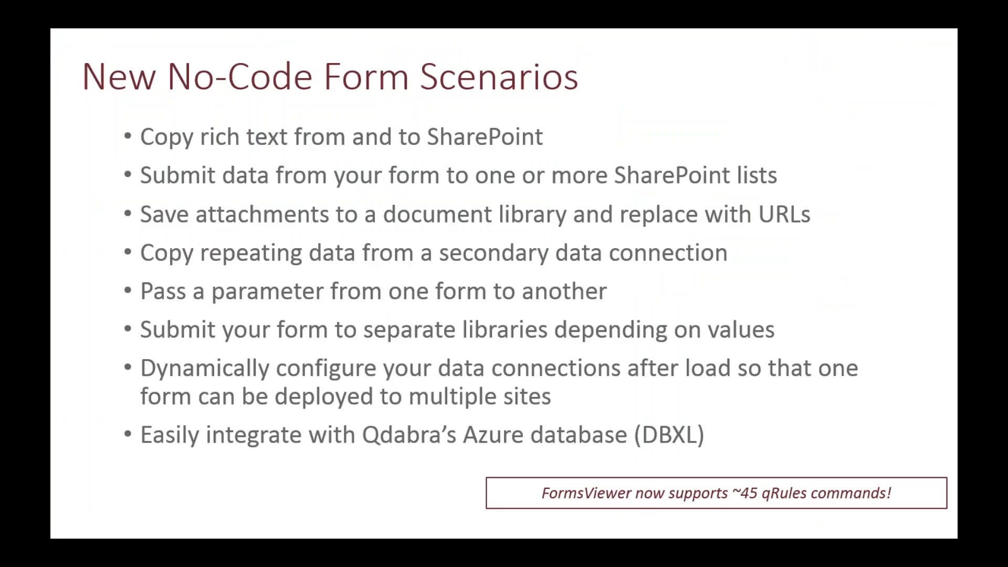